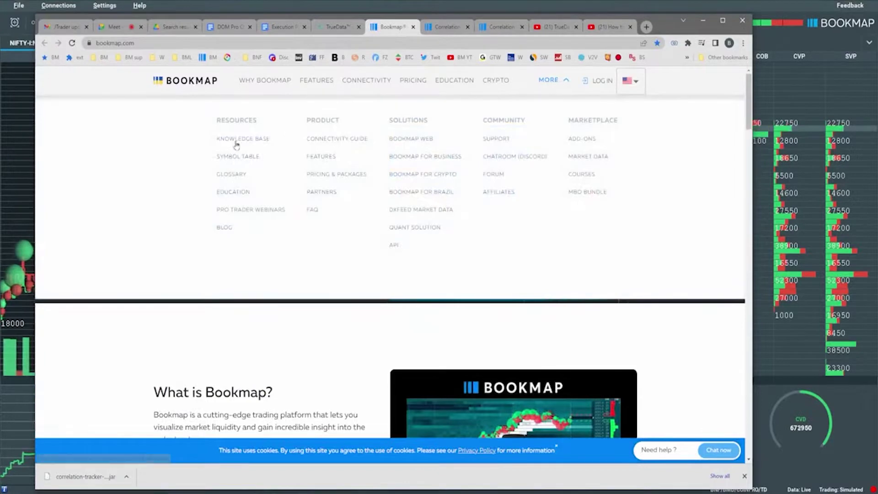
- Open the Bookmap Knowledge Base, look over its user guide contents and go to the Add-ons documentation
left_click(237, 142)
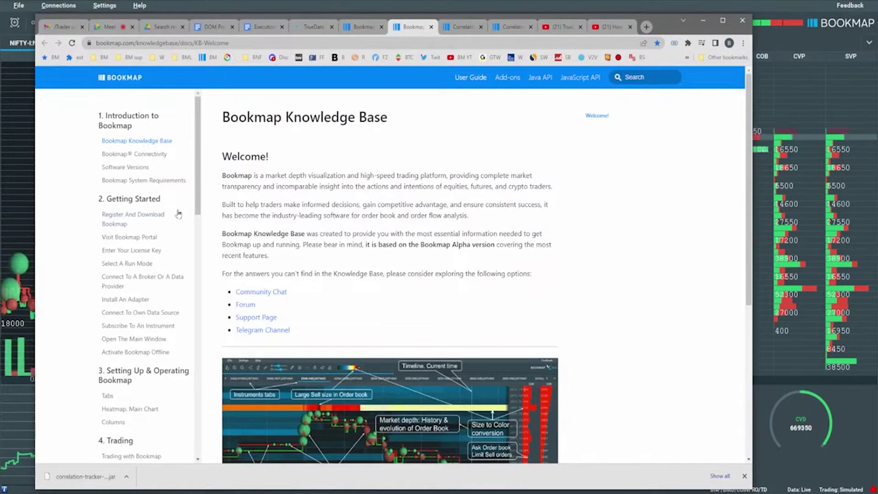
left_click_drag(198, 177, 206, 309)
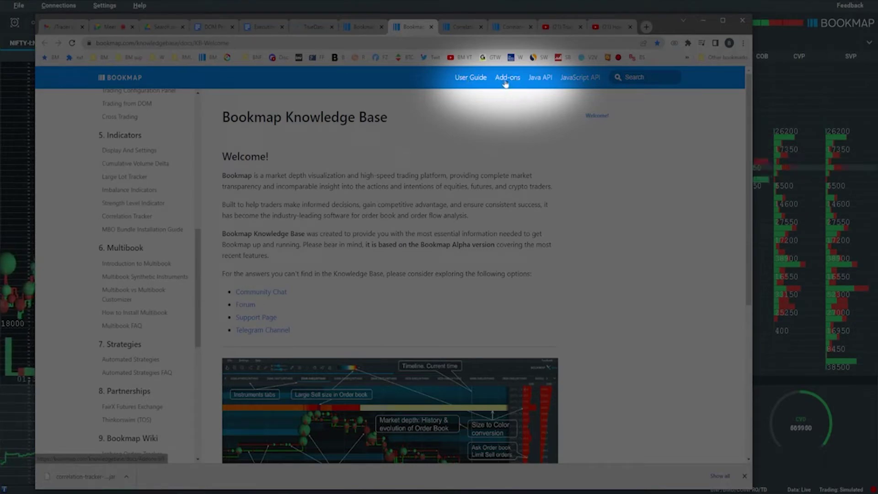
left_click(507, 81)
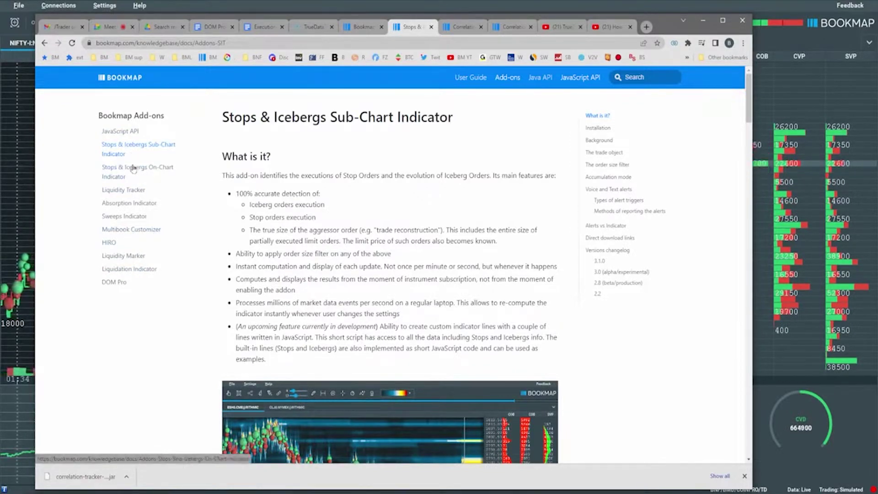
- Download the Absorption Indicator file from the installation section of its documentation page and review the setup instructions
left_click(128, 204)
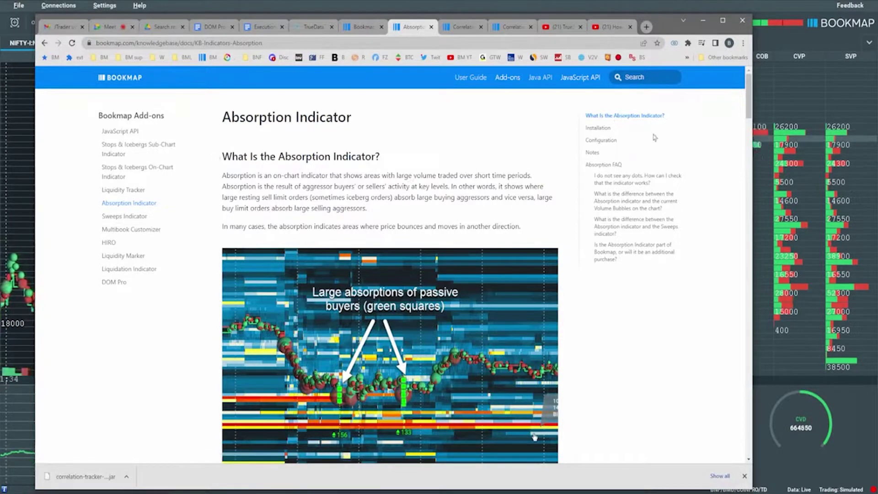
left_click(596, 129)
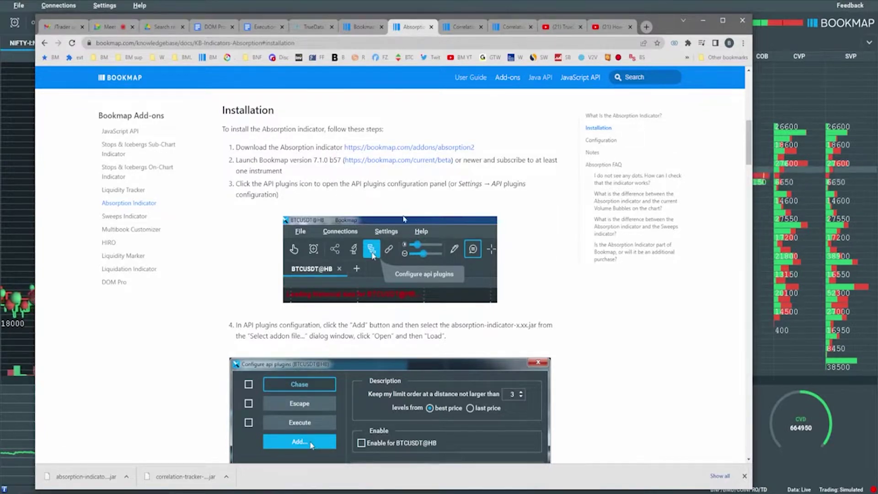
scroll(404, 219, "down", 4)
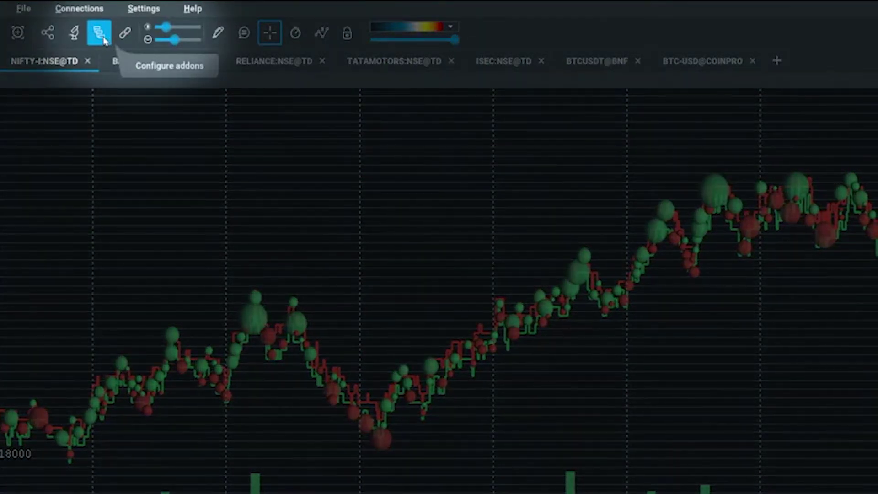
- Remove the existing Absorption indicator and Sweeps indicator from the add-ons configured for NIFTY-I:NSE@TD
left_click(104, 39)
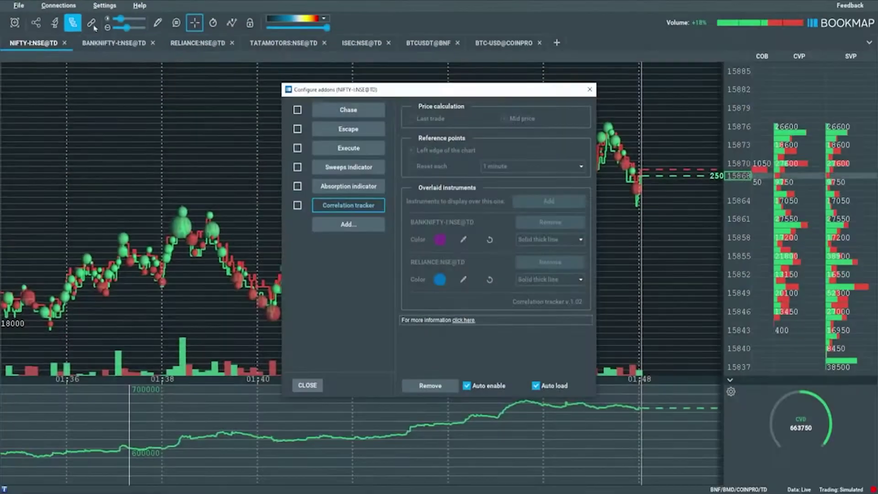
left_click(431, 386)
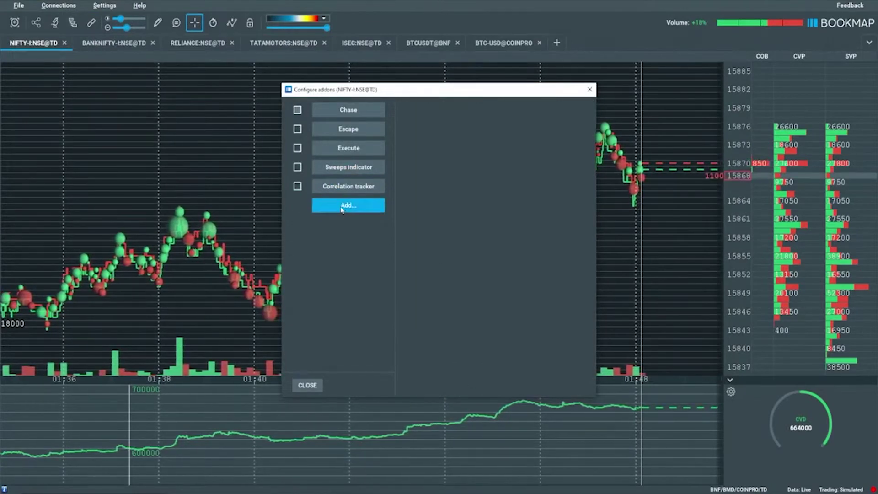
left_click(338, 170)
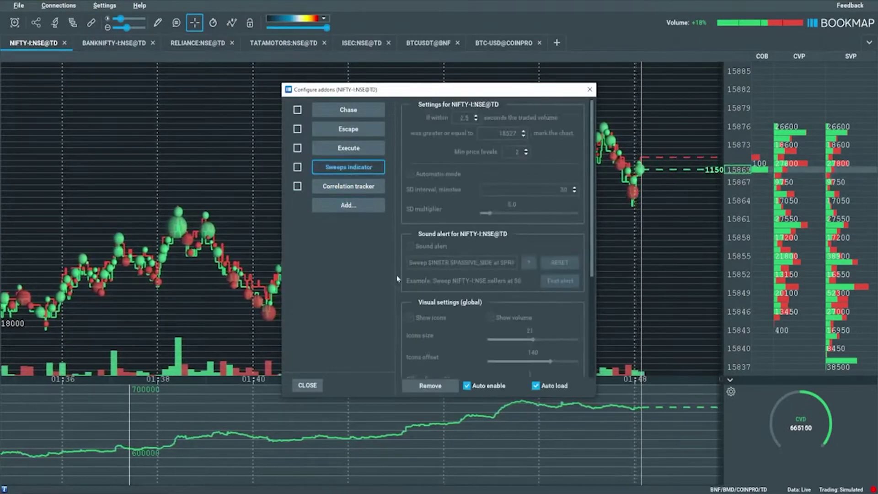
left_click(431, 388)
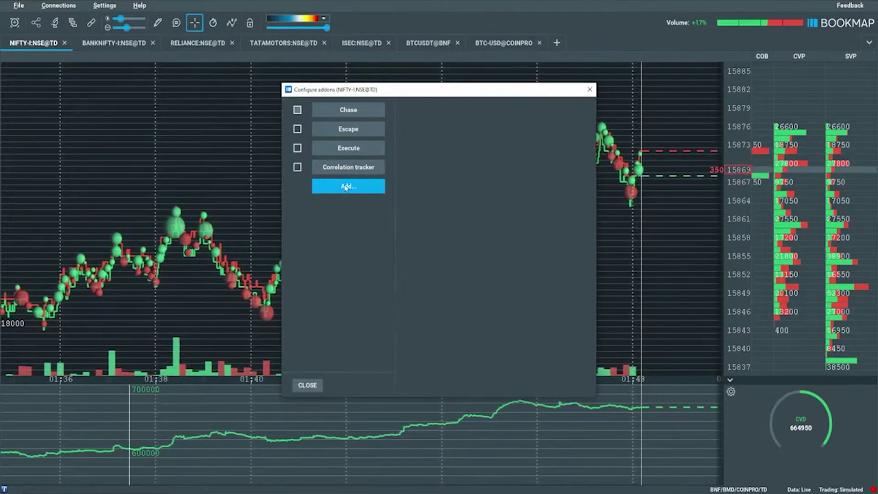
- Add absorption-indicator-2.44.jar from the Downloads folder and load its Absorption indicator entry point
left_click(347, 187)
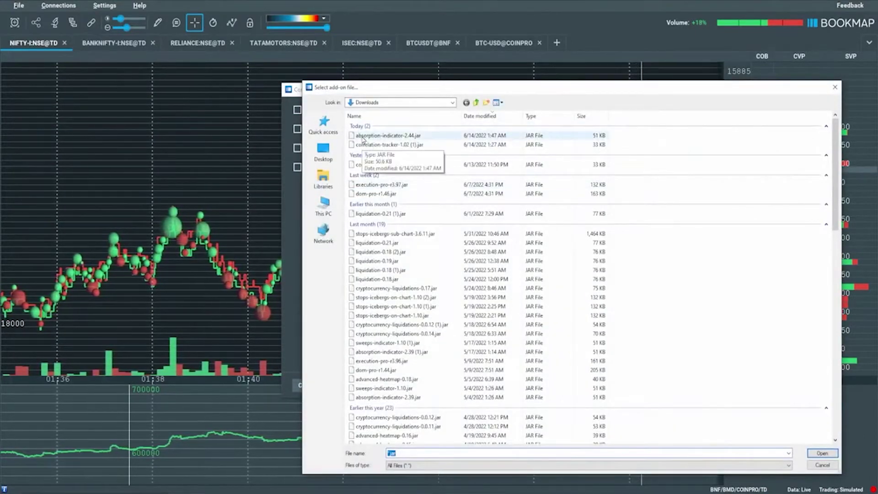
left_click(363, 138)
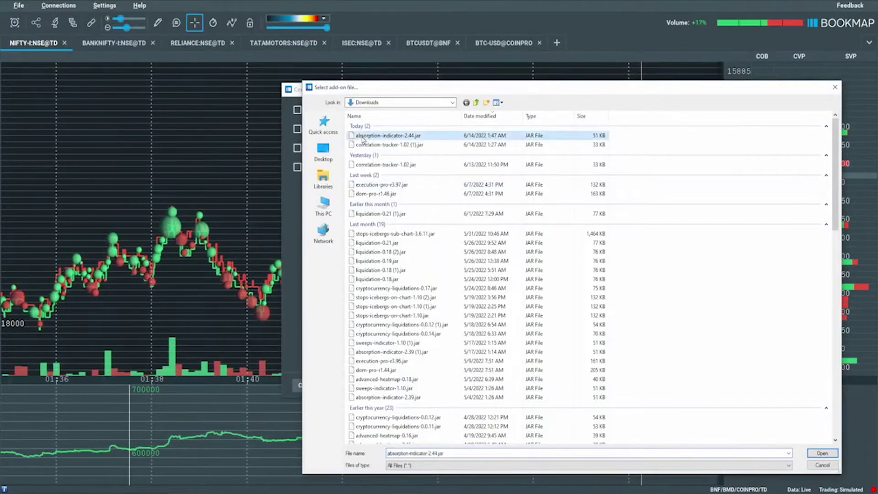
left_click(821, 453)
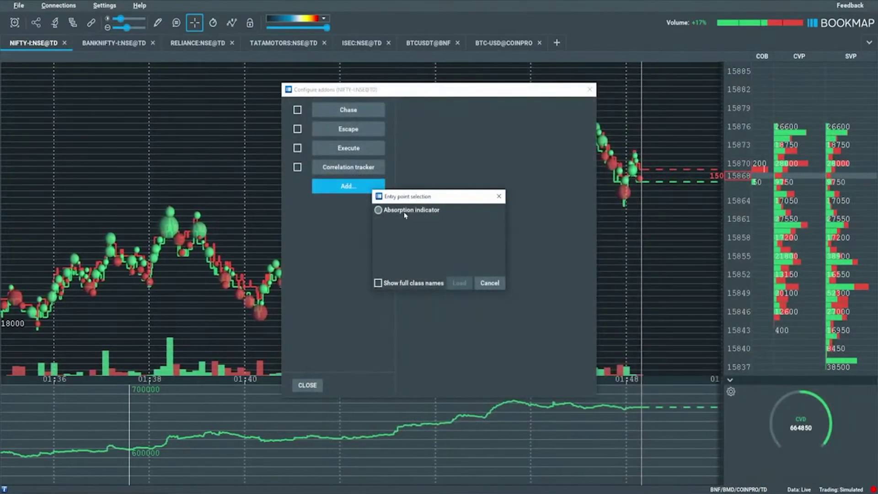
left_click(405, 212)
left_click(459, 284)
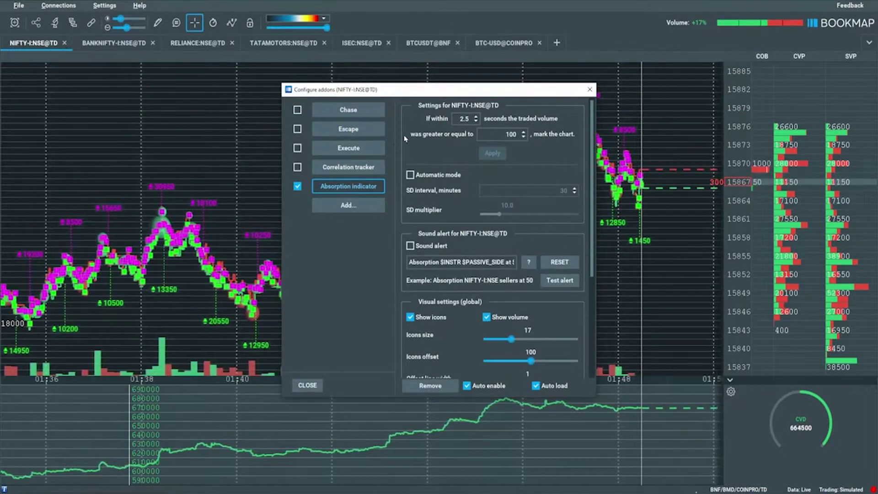
- Review the Absorption indicator's threshold, sound alert and visual settings alongside the marks on the chart, and close the configuration
left_click_drag(465, 96, 355, 122)
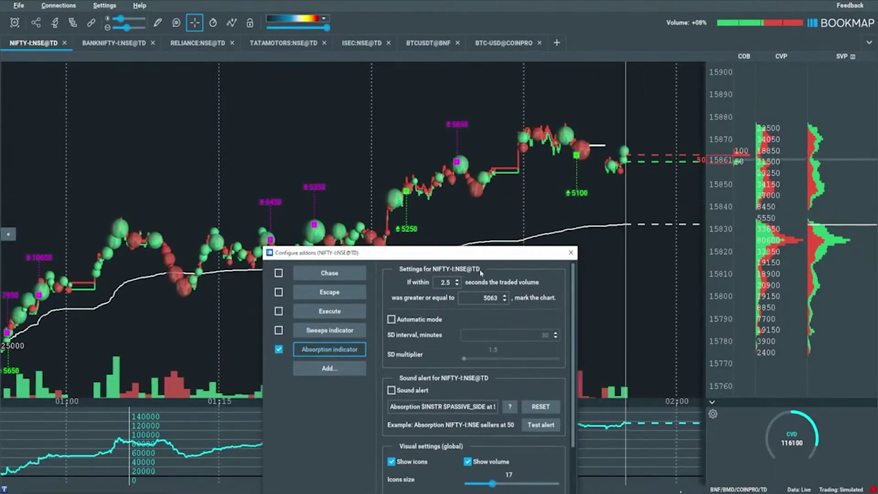
left_click_drag(480, 274, 424, 157)
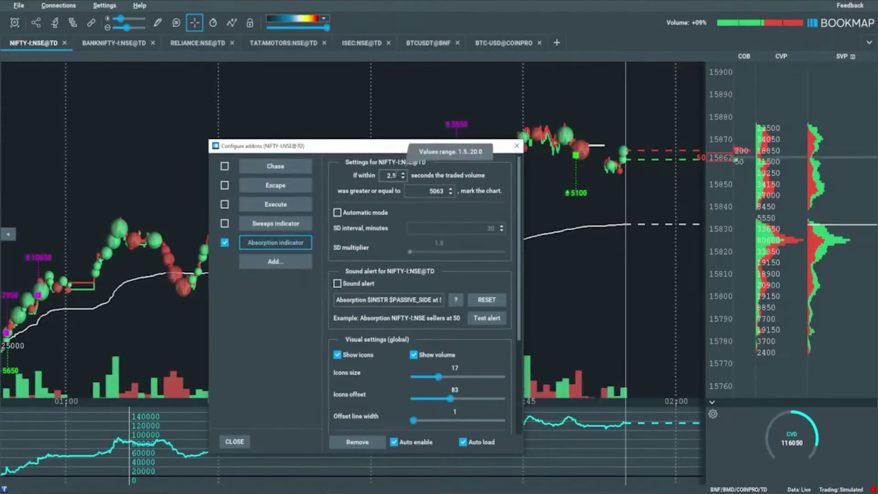
left_click_drag(401, 156, 376, 143)
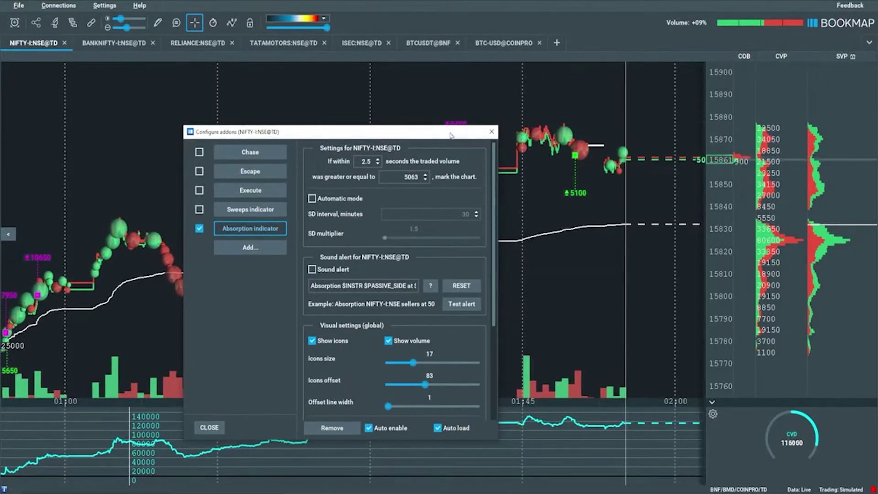
left_click_drag(450, 128, 441, 148)
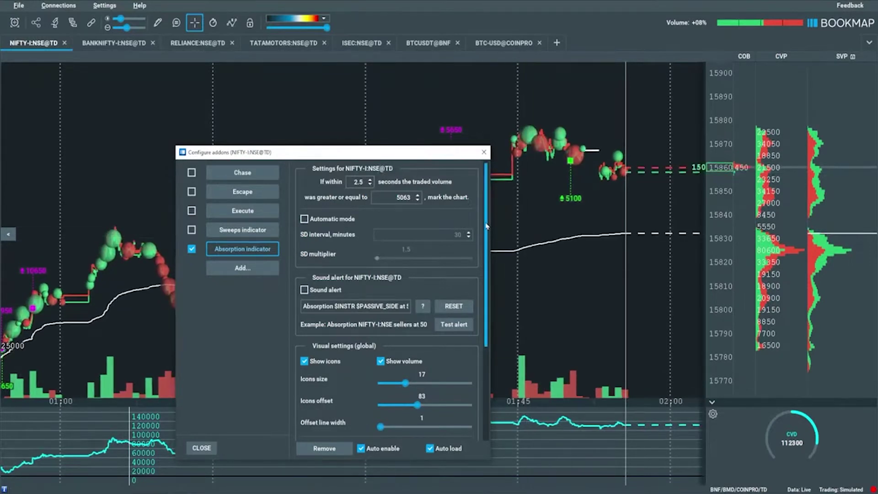
left_click_drag(486, 251, 503, 342)
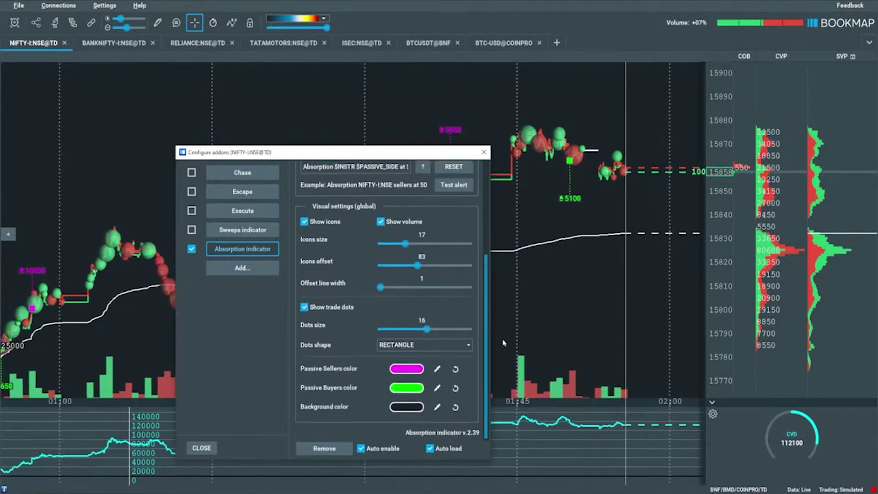
left_click_drag(502, 342, 500, 218)
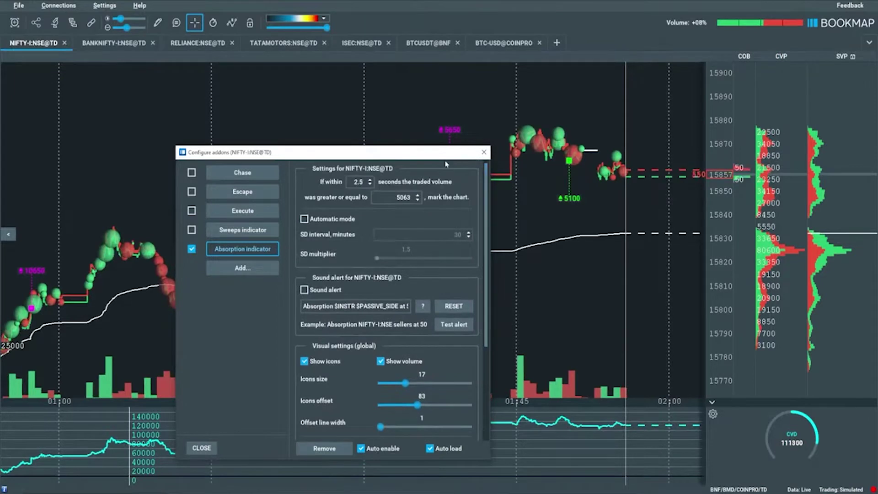
left_click_drag(441, 157, 429, 226)
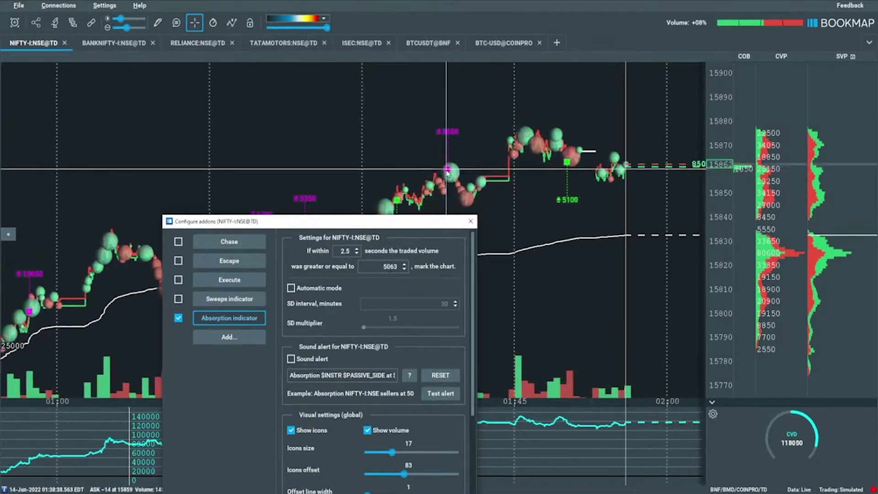
left_click(471, 222)
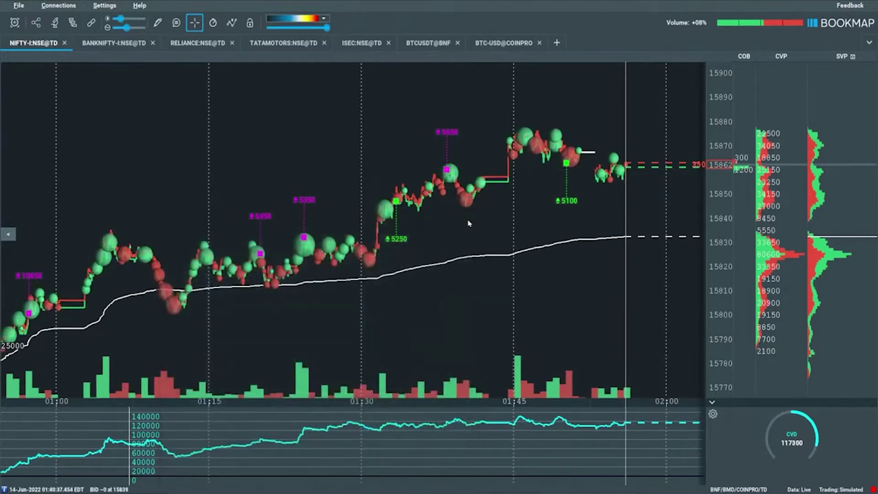
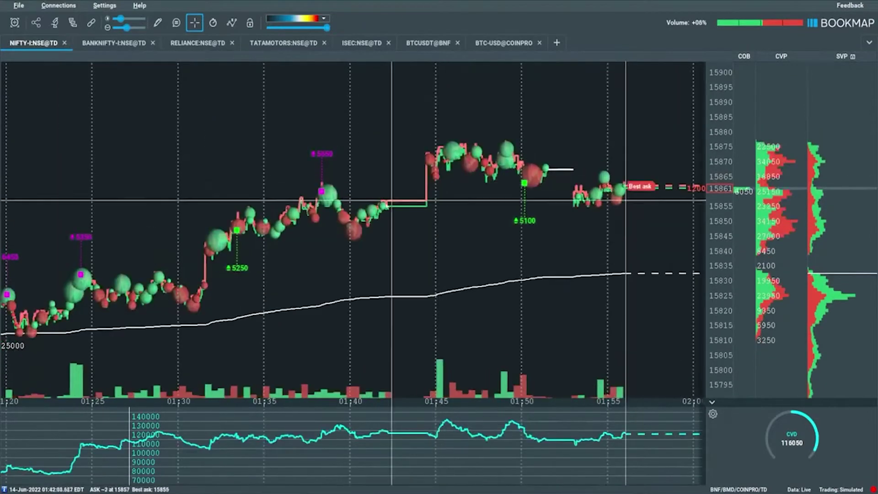
- Examine the passive sellers' absorption mark near 01:38:21 on the NIFTY-I chart in close detail
scroll(393, 201, "up", 5)
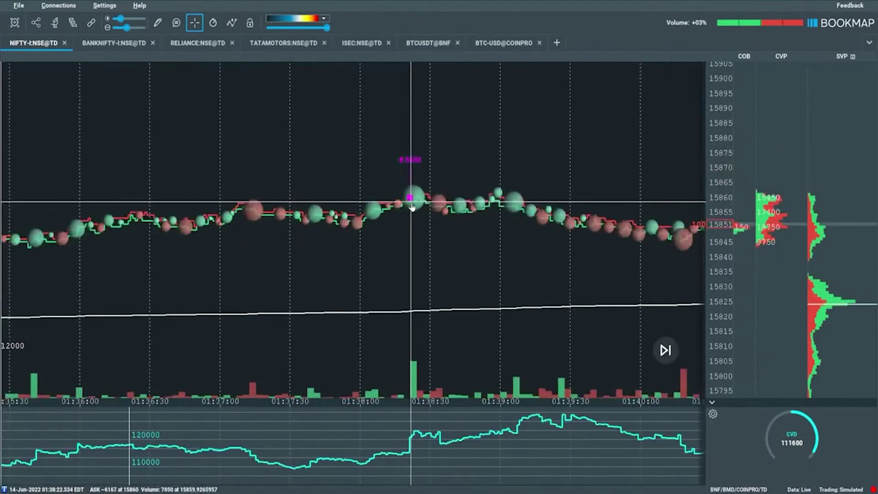
scroll(718, 208, "up", 5)
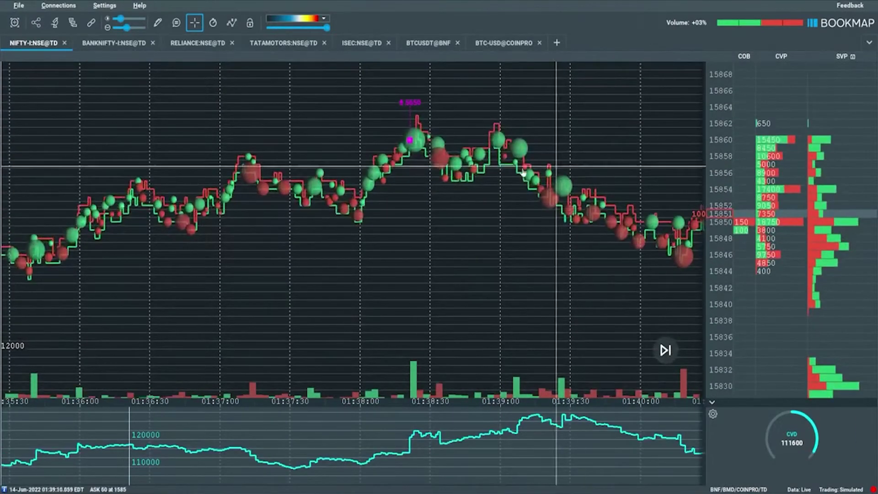
scroll(523, 223, "up", 3)
scroll(425, 223, "up", 8)
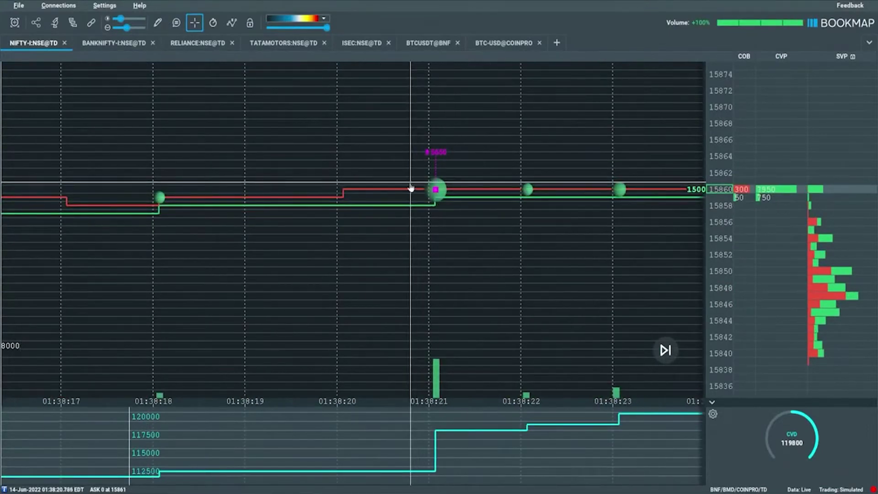
scroll(695, 256, "up", 3)
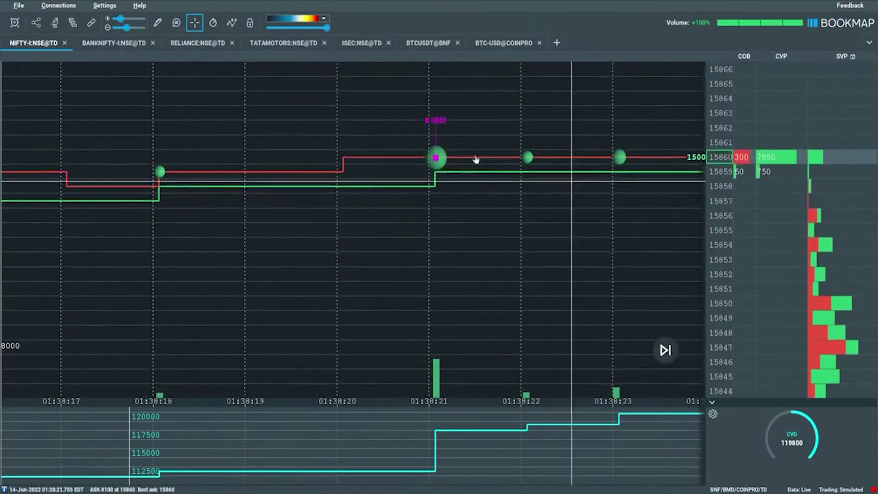
scroll(472, 223, "down", 5)
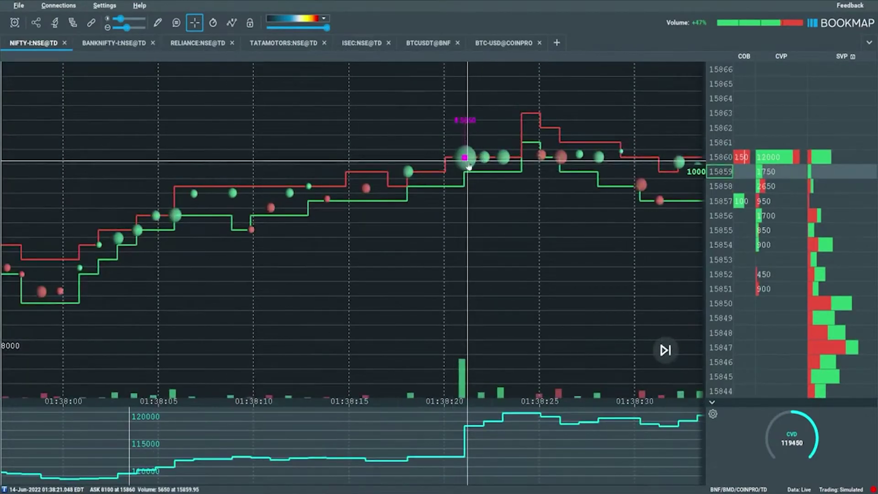
- Enable automatic mode for the Absorption indicator with an SD multiplier of 10.0 and close the add-on configuration
left_click(73, 23)
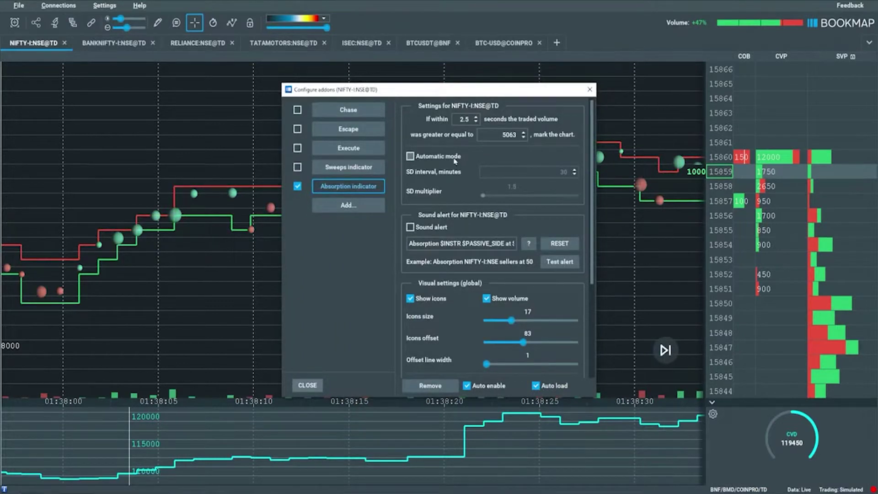
left_click(411, 156)
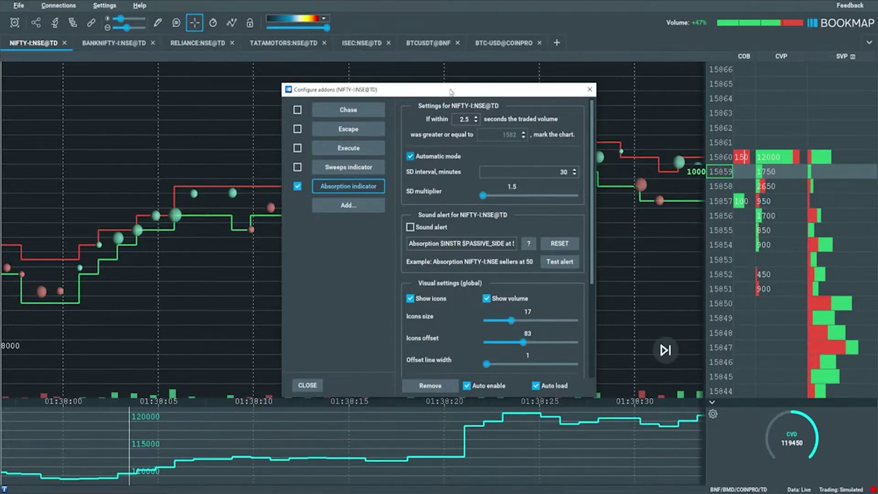
left_click_drag(447, 93, 338, 140)
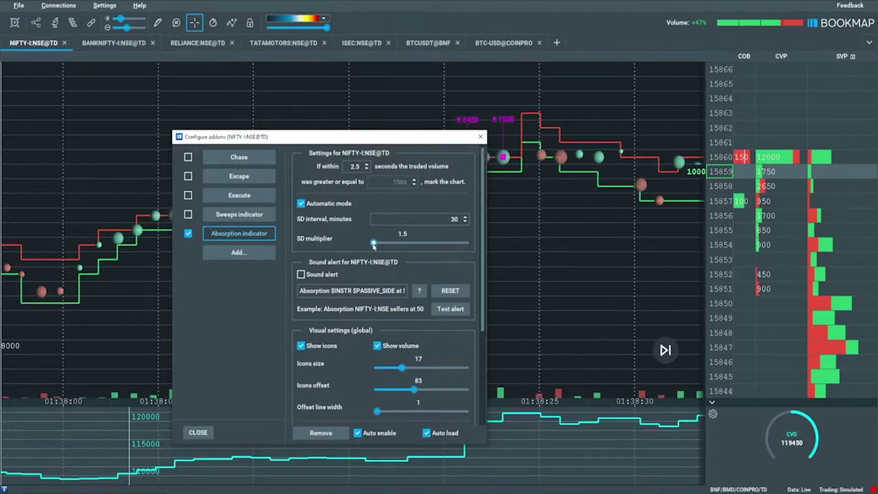
left_click_drag(374, 245, 389, 247)
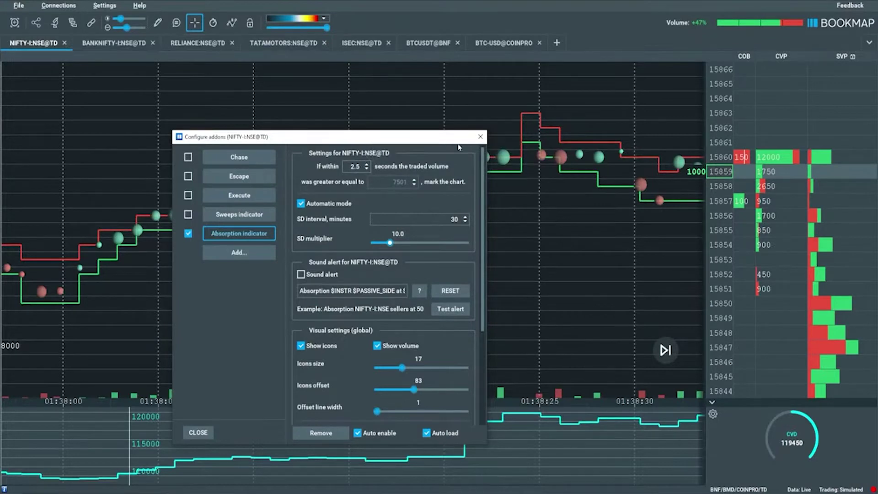
left_click(479, 141)
- Examine the absorption marks over the wider NIFTY-I chart from about 01:00 to the latest price
scroll(487, 197, "down", 10)
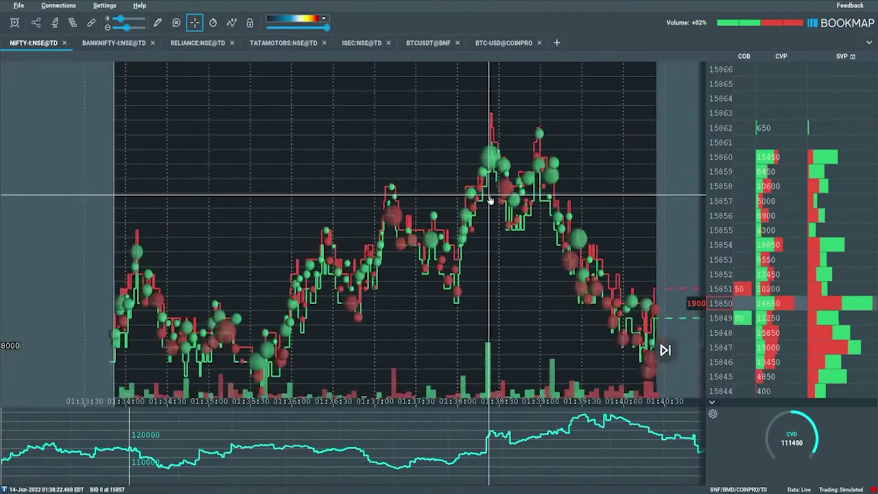
scroll(492, 201, "down", 5)
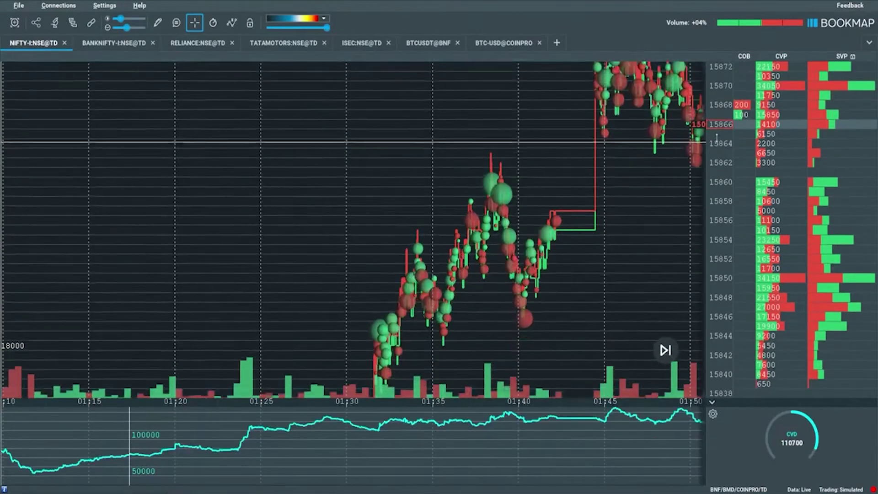
scroll(508, 229, "down", 5)
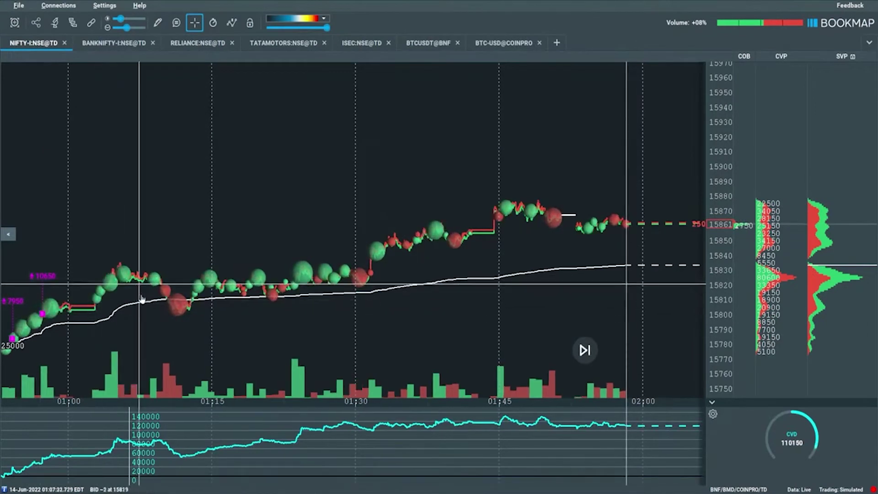
- Lower the Absorption indicator's SD multiplier to 6.0 for NIFTY-I and close the add-on configuration
left_click(73, 22)
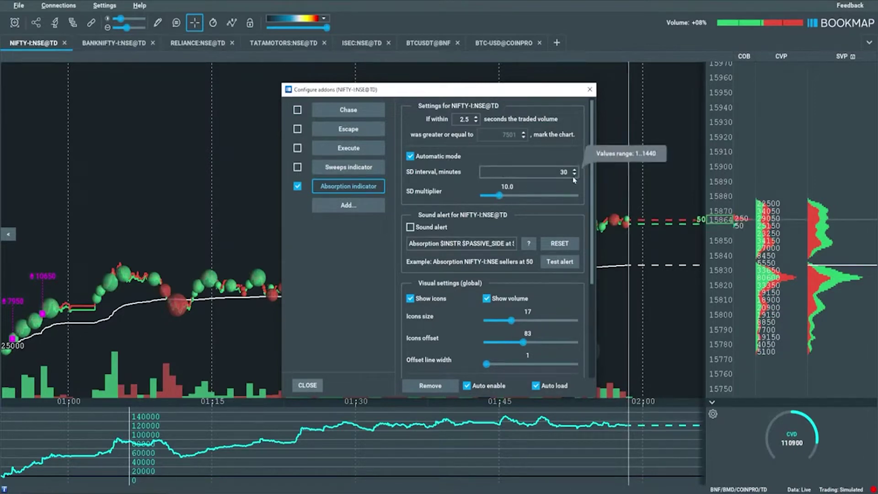
left_click_drag(499, 197, 492, 199)
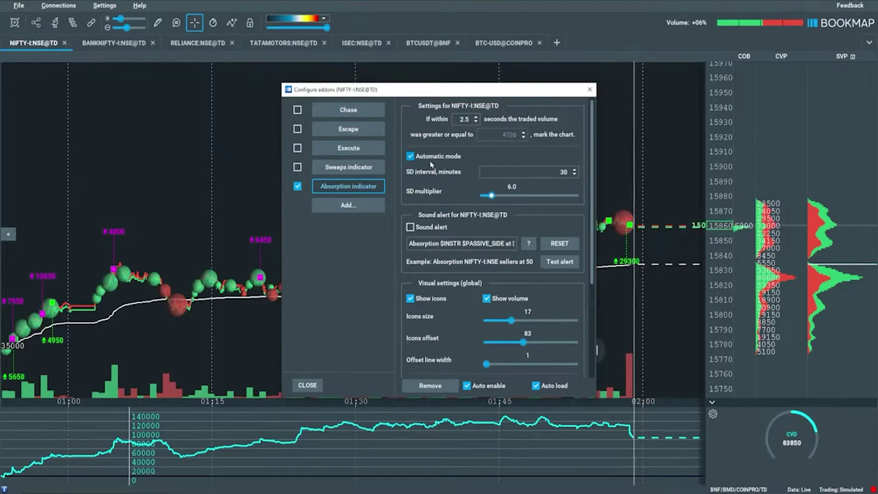
left_click(590, 89)
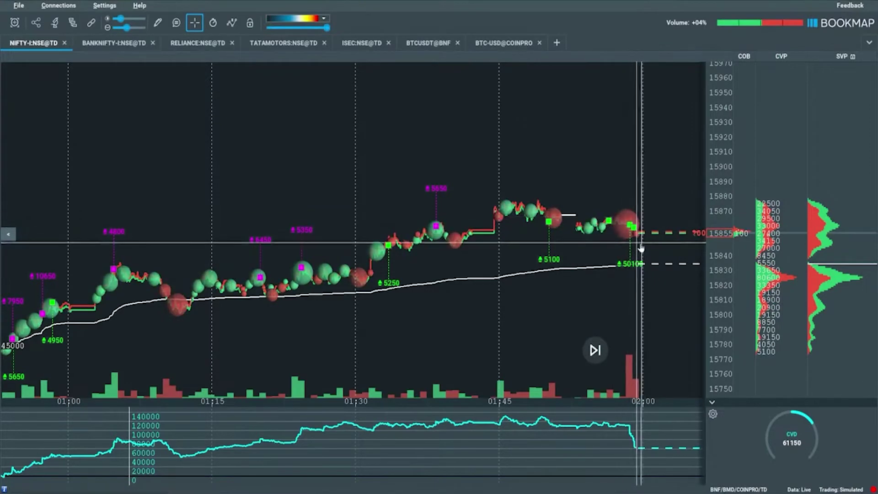
- Examine the passive buyers' absorption marks between about 01:58:30 and 01:59:10 on the NIFTY-I chart in close detail
scroll(622, 212, "up", 4)
scroll(621, 211, "up", 2)
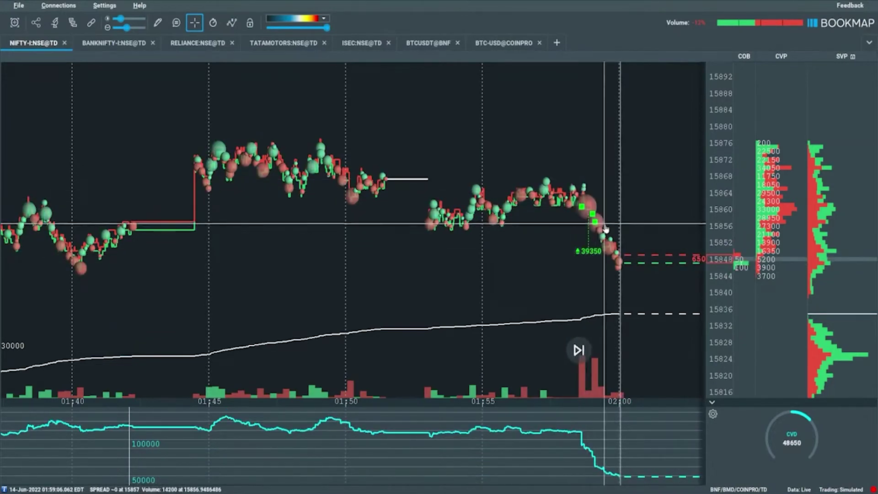
scroll(605, 229, "up", 6)
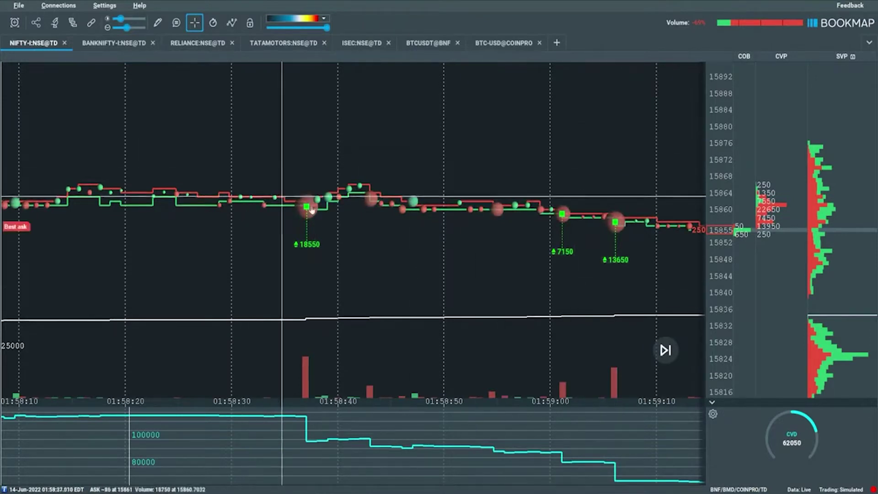
scroll(719, 204, "up", 2)
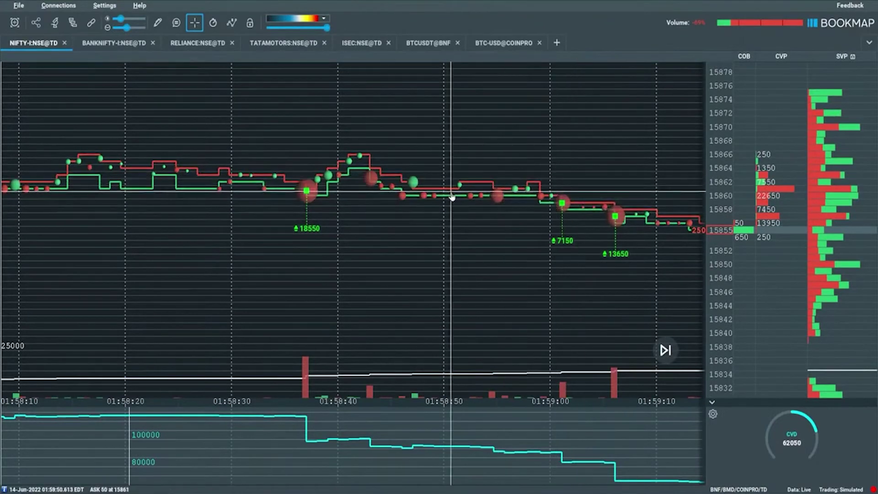
scroll(452, 196, "down", 5)
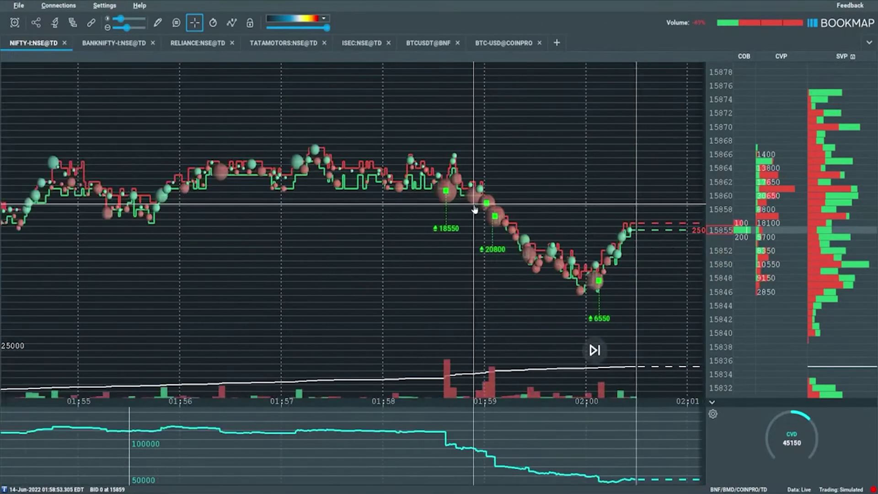
scroll(475, 209, "down", 2)
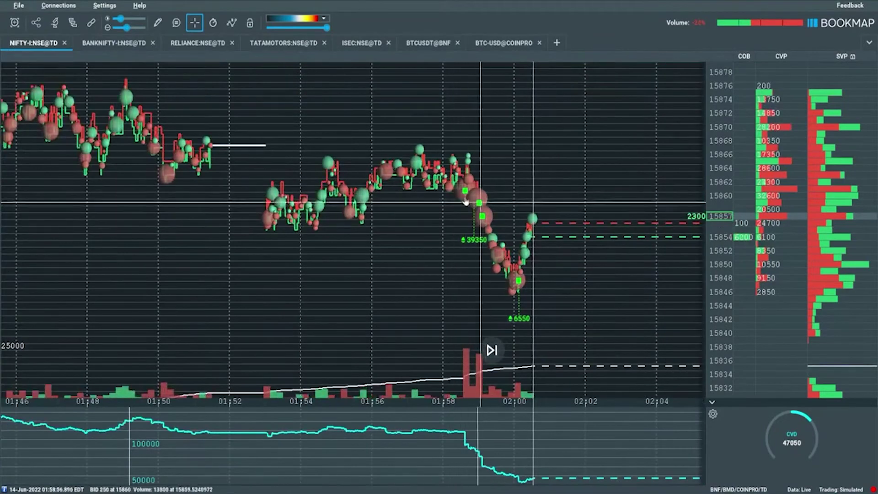
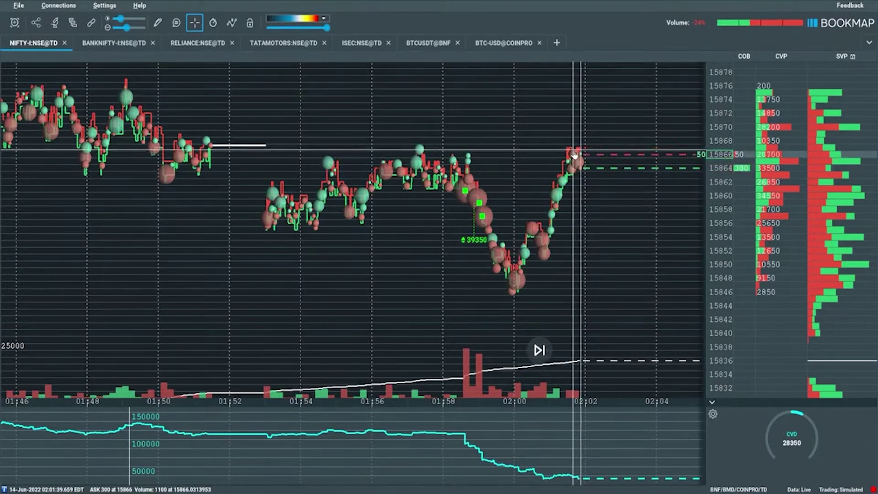
- Compare the price movement before and after the 01:59 absorption marks over the wider NIFTY-I chart, up to the latest price
scroll(574, 156, "down", 5)
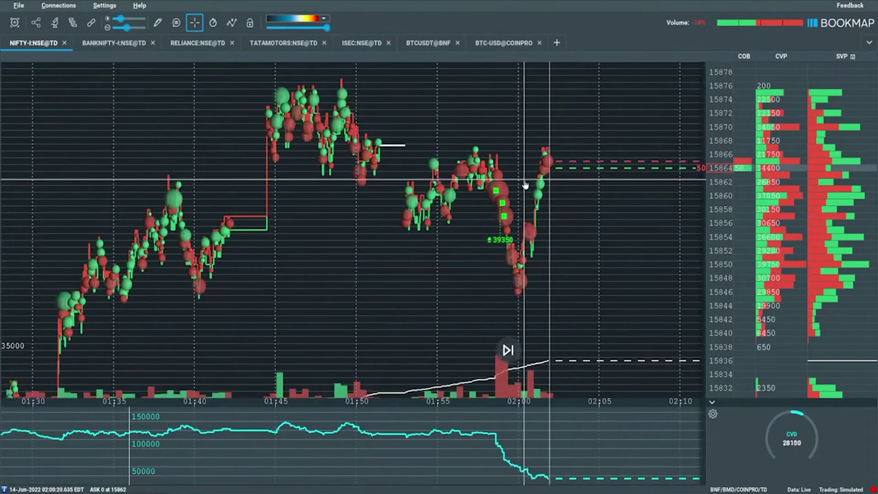
scroll(526, 174, "down", 3)
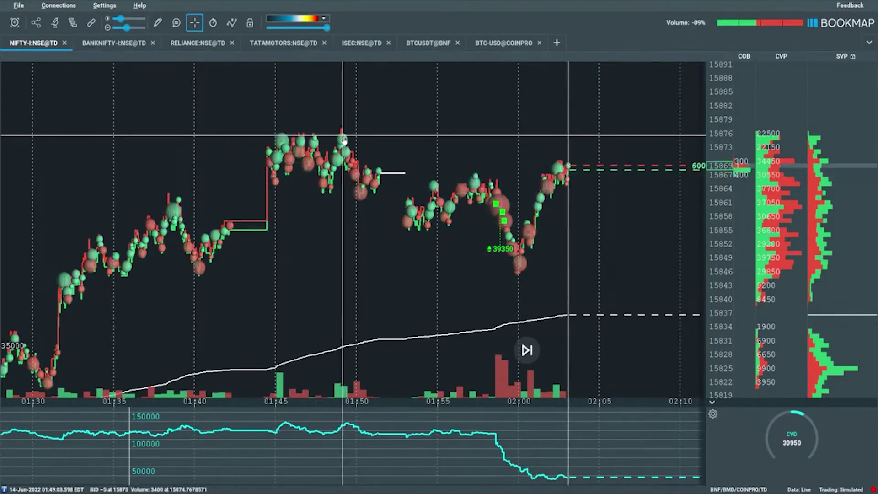
scroll(595, 183, "up", 3)
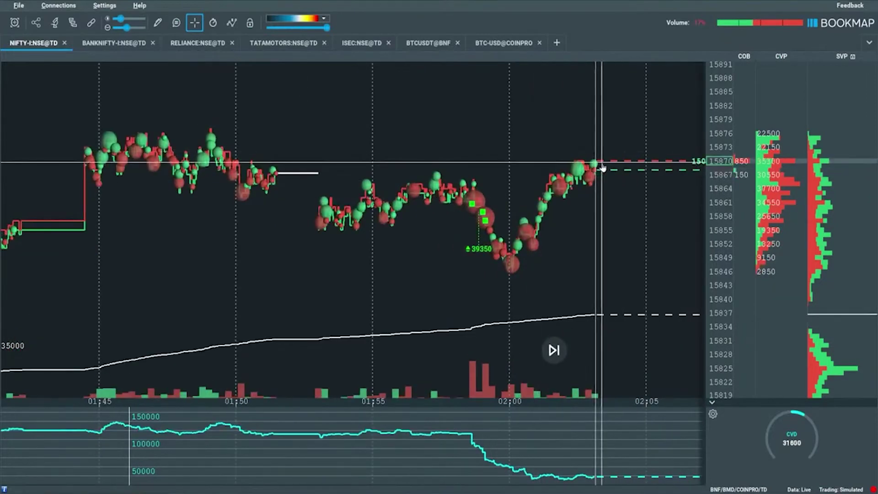
scroll(602, 167, "up", 3)
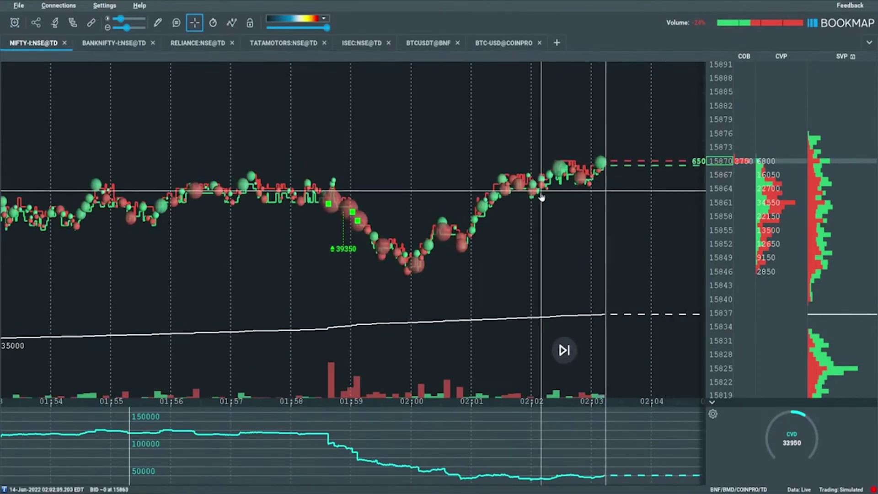
scroll(545, 204, "down", 3)
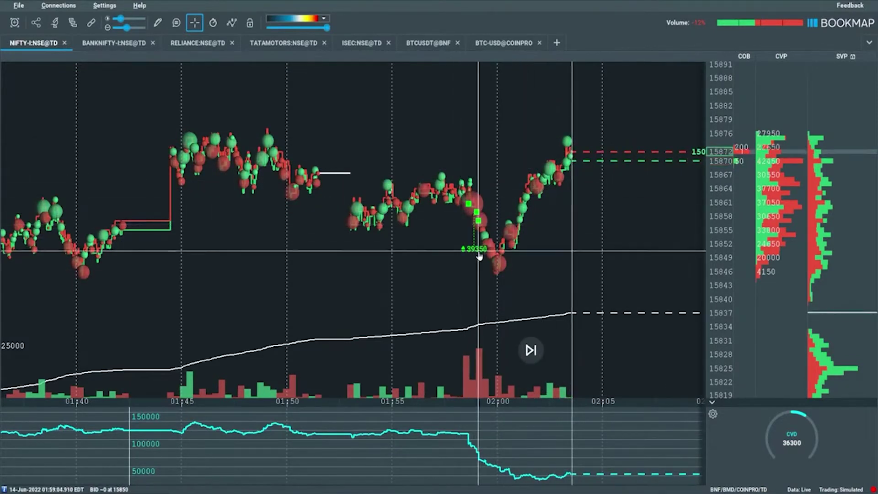
- Remove the existing Sweeps indicator from the NIFTY-I add-ons and close the add-on configuration
left_click(73, 23)
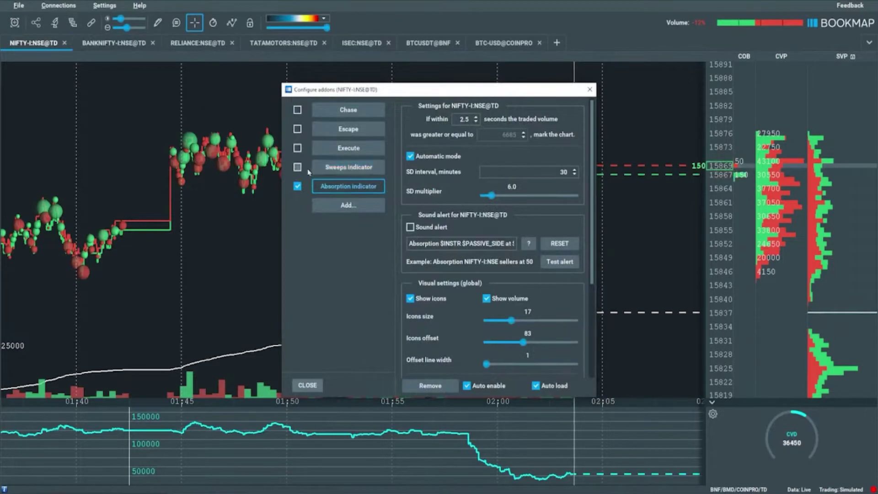
left_click(349, 169)
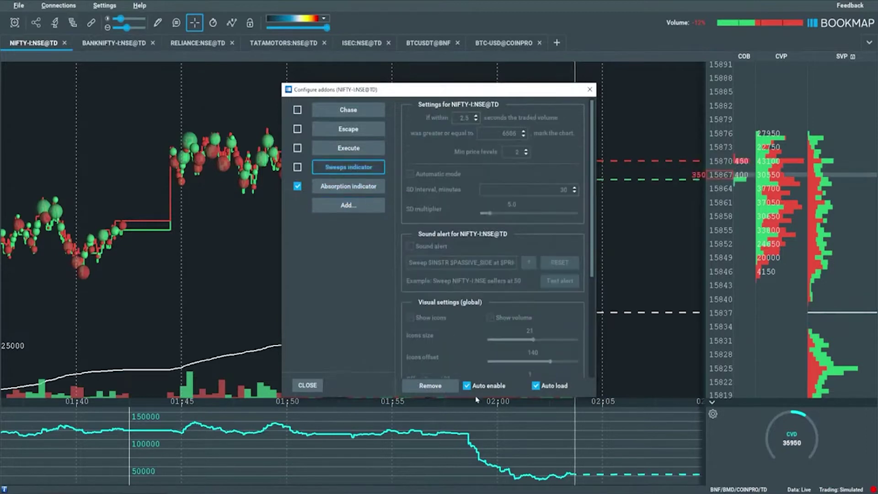
left_click(430, 385)
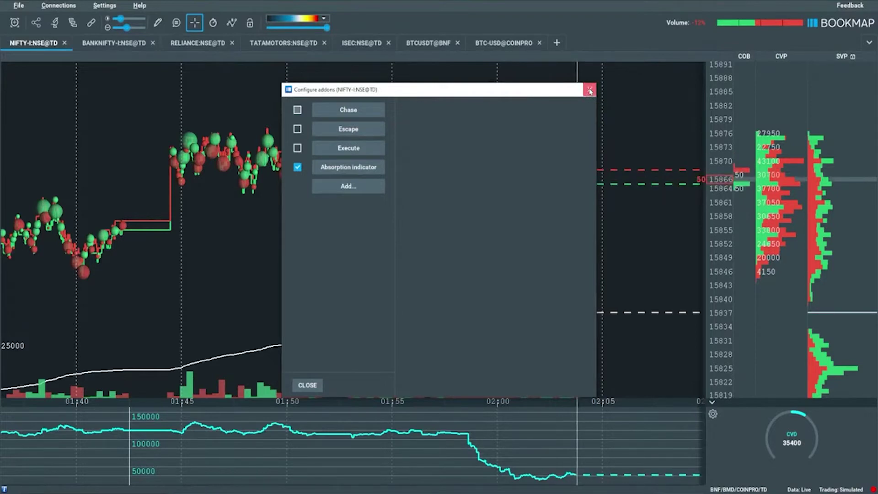
left_click(590, 91)
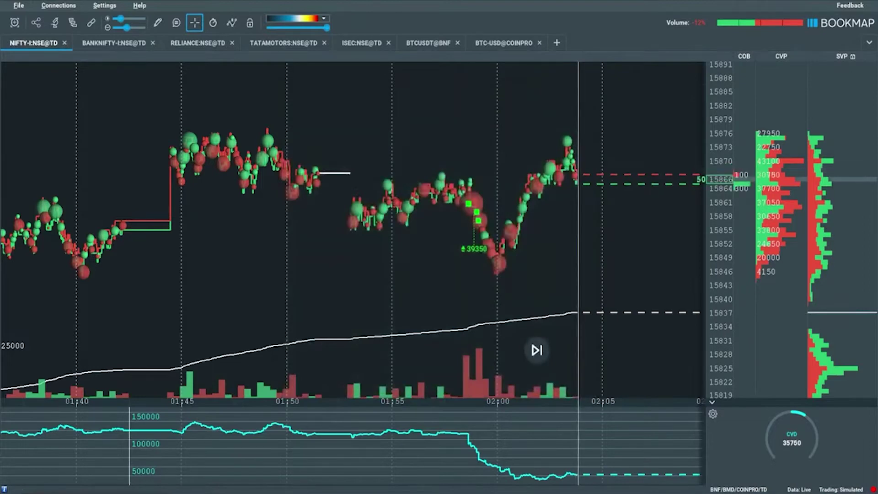
- Switch to the browser and download the Sweeps indicator from the installation section of its page in Bookmap's knowledge base
key("alt+Tab")
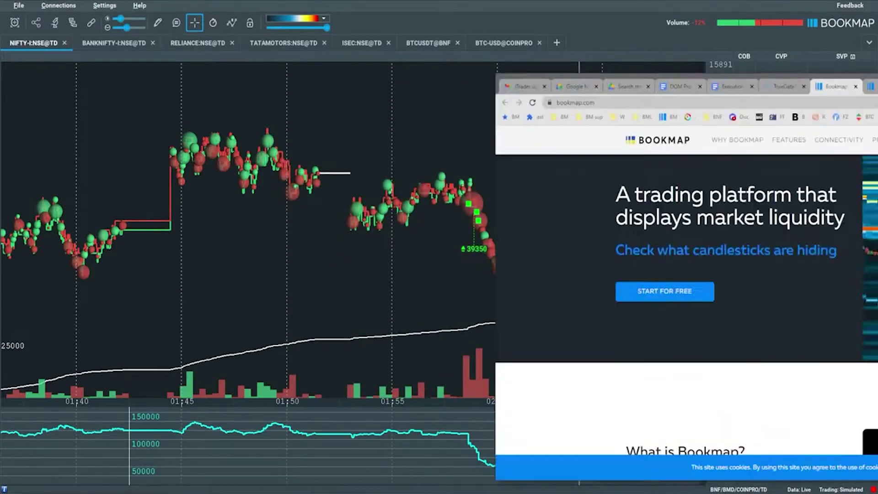
left_click(590, 122)
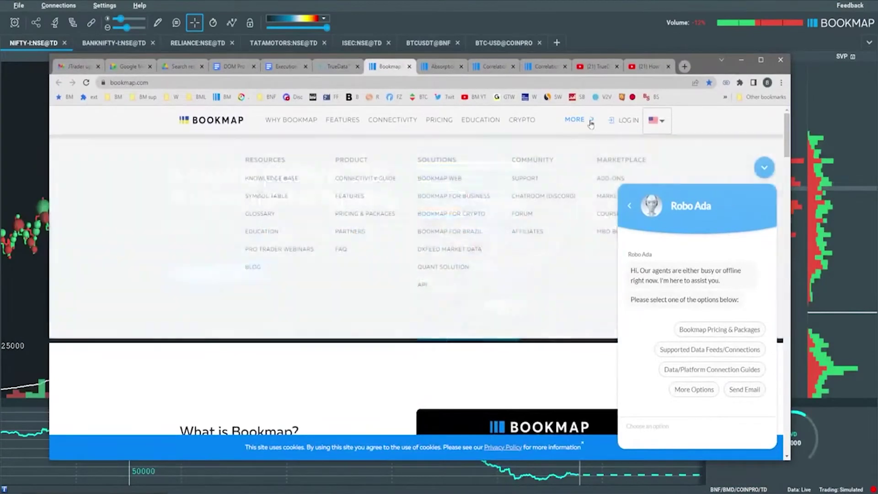
left_click(265, 183)
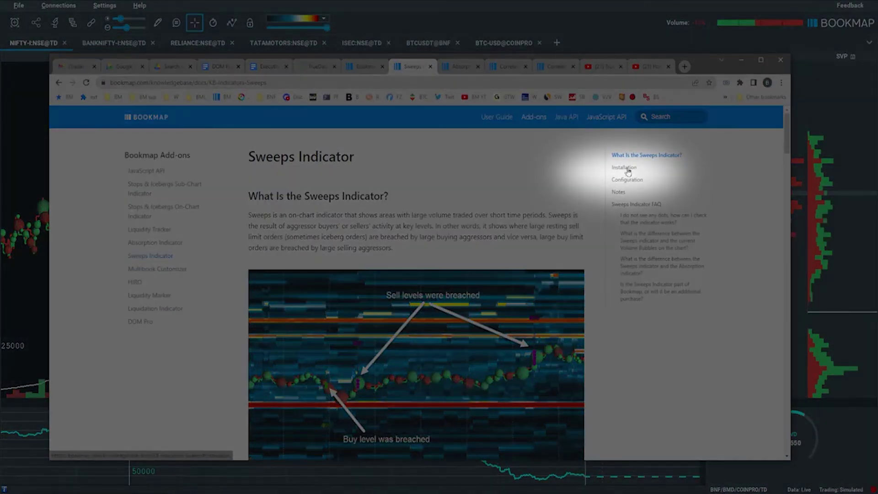
left_click(626, 167)
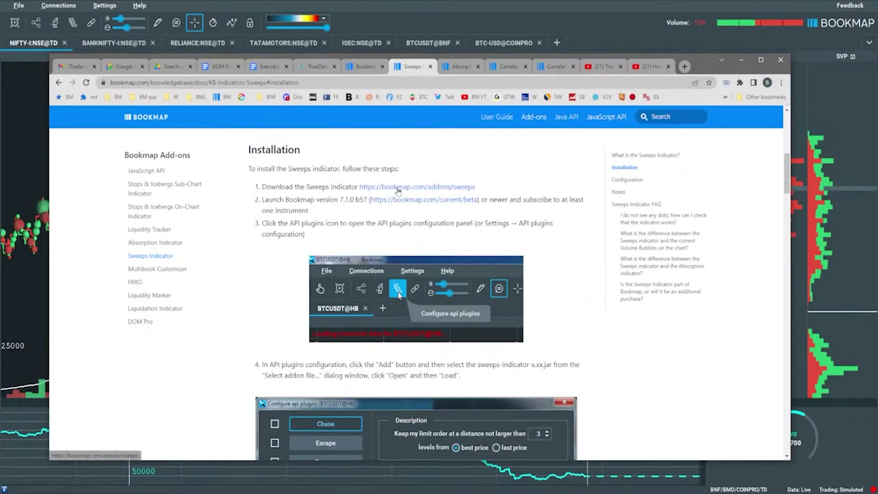
left_click(398, 187)
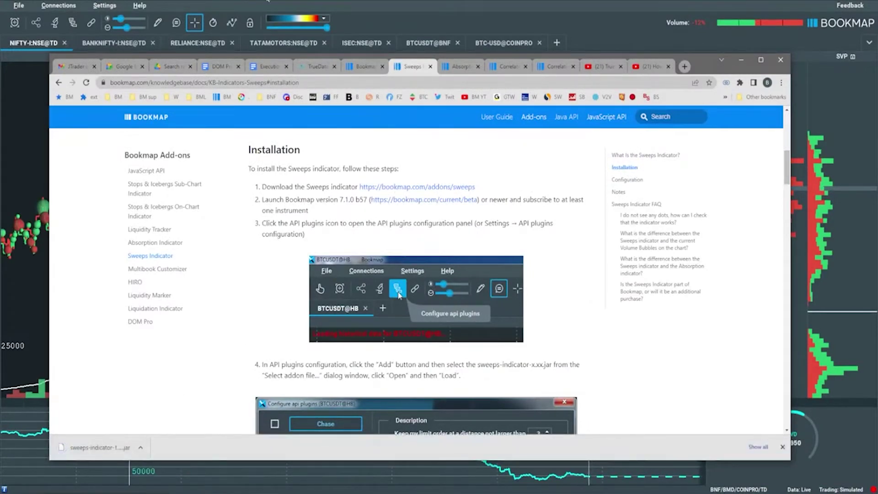
- Return to Bookmap and load sweeps-indicator-1.15.jar from the Downloads folder as a new add-on for NIFTY-I
key("alt+Tab")
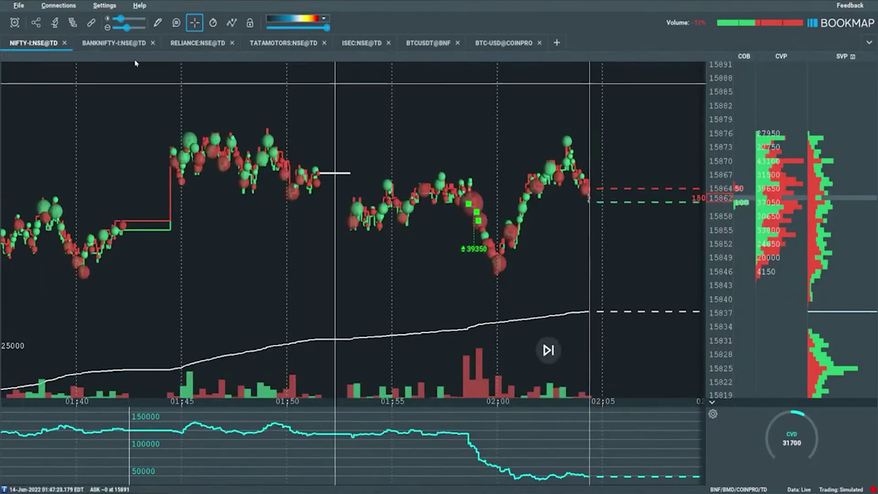
left_click(75, 25)
left_click(357, 185)
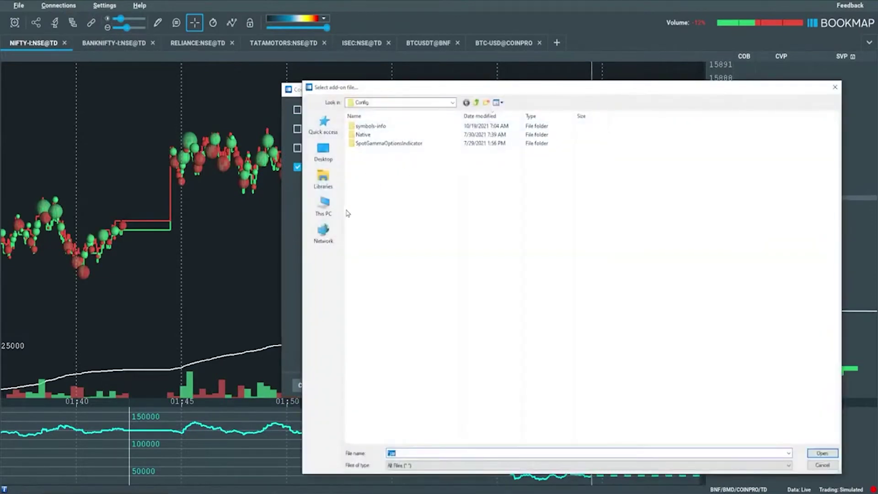
left_click(329, 210)
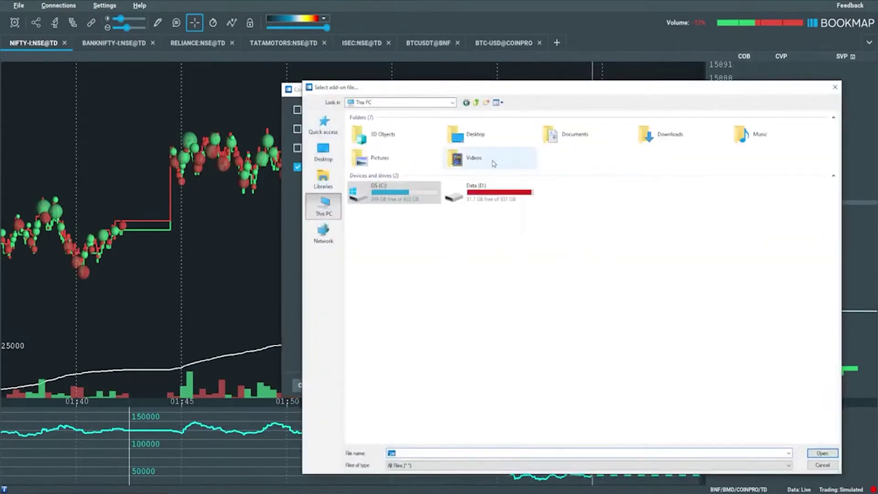
double_click(664, 134)
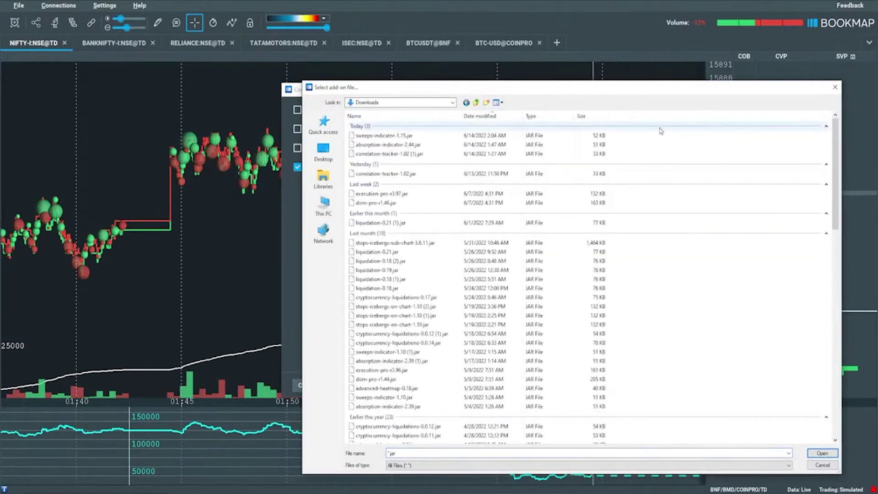
left_click(359, 139)
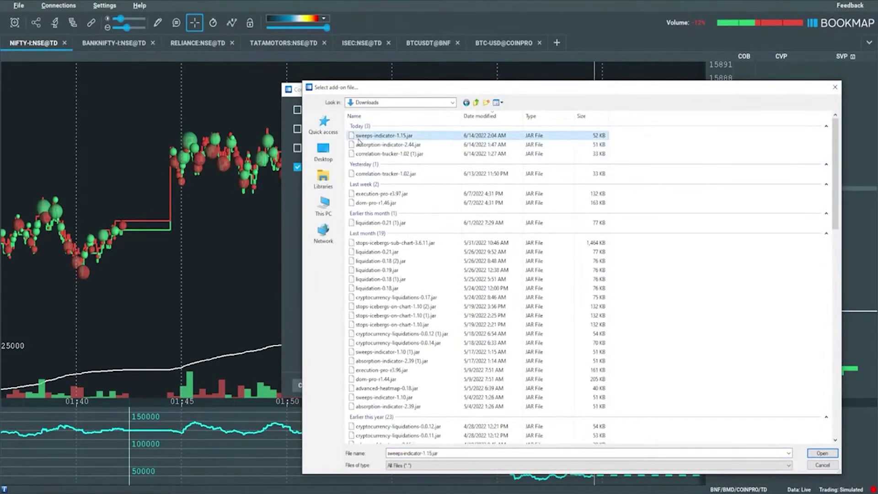
double_click(359, 140)
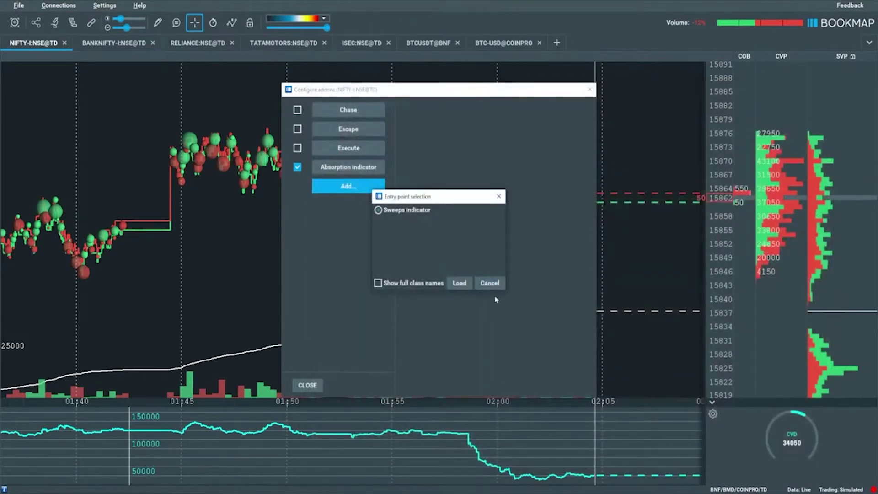
left_click(459, 283)
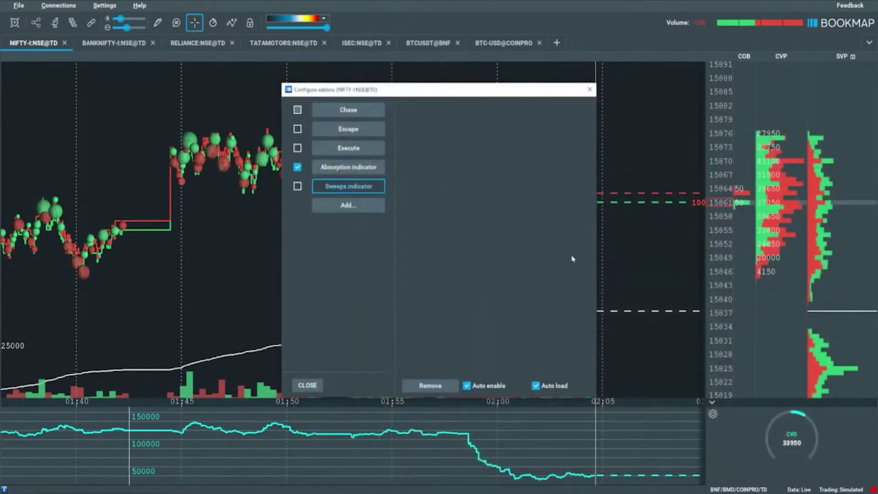
- Enable the Sweeps indicator in automatic mode with an SD multiplier of 1.5, keeping the configuration window clear of its chart marks
left_click(298, 187)
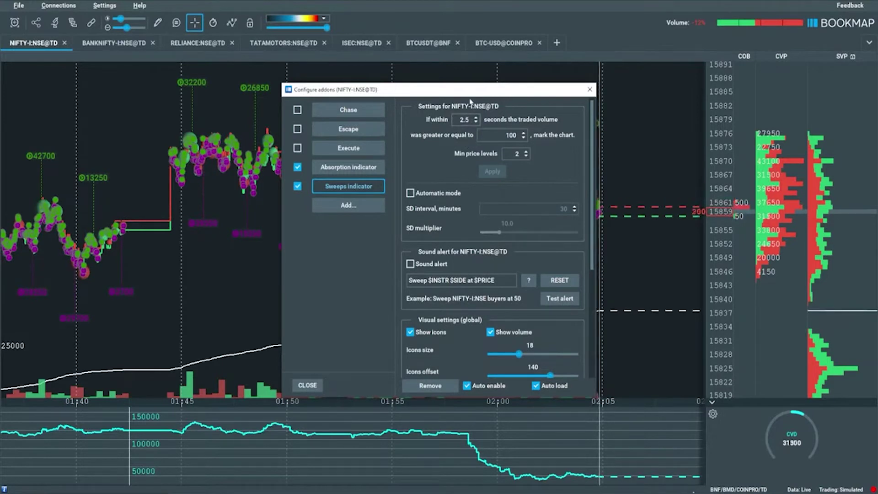
left_click_drag(467, 94, 465, 102)
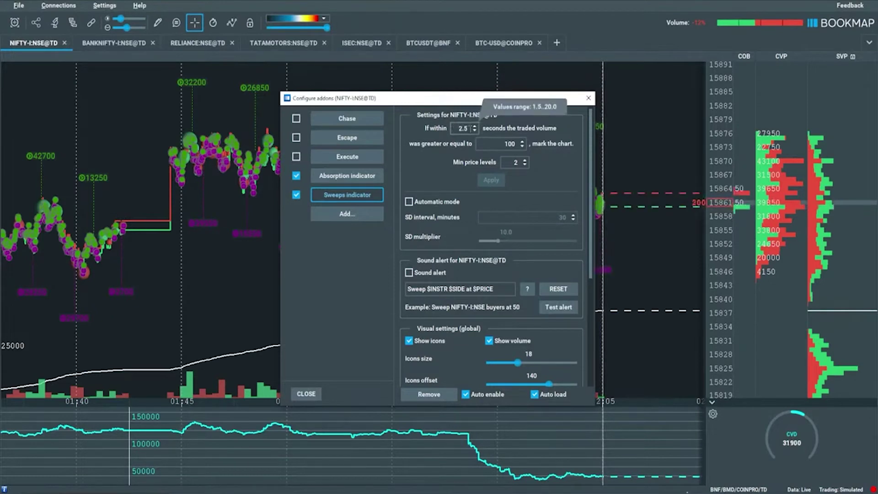
left_click(409, 201)
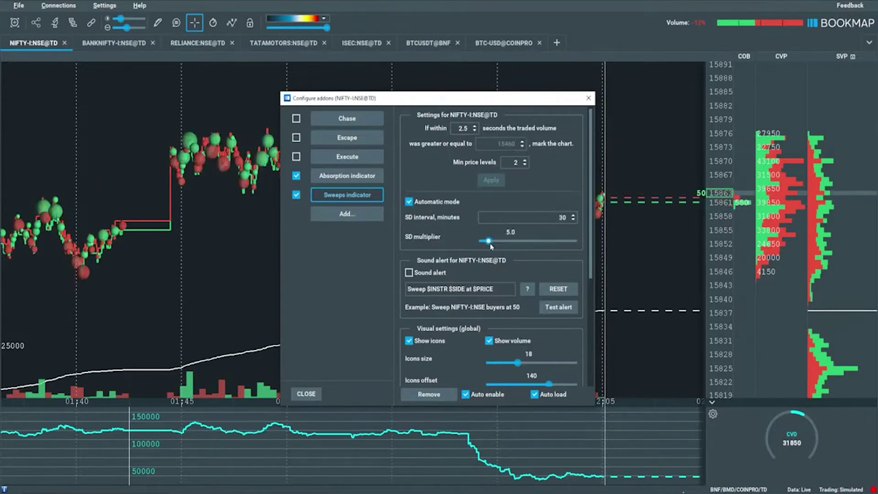
left_click_drag(491, 247, 489, 245)
left_click_drag(494, 101, 408, 137)
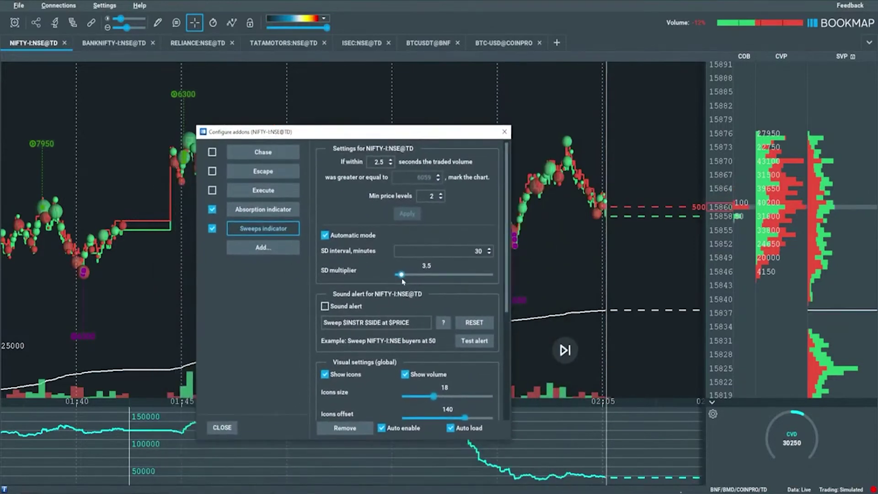
left_click_drag(355, 132, 360, 99)
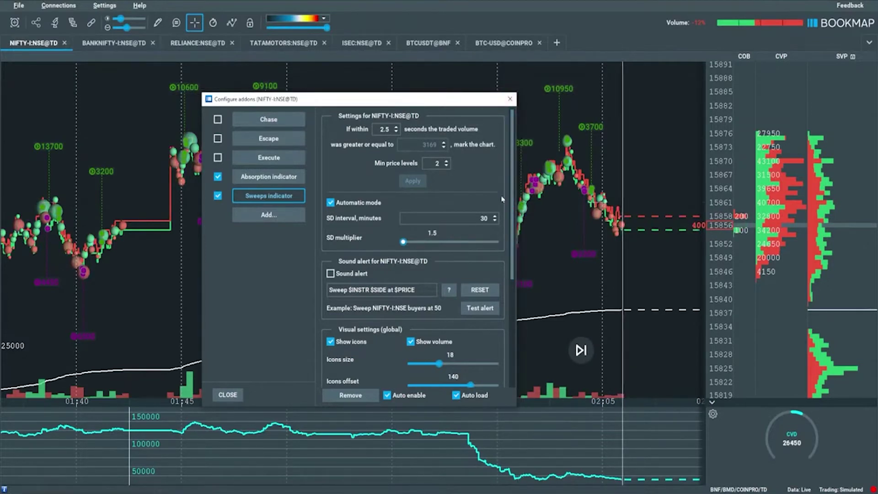
- Close the add-on configuration and examine the sweep marks around the 02:03 price peak on the NIFTY-I chart
left_click(511, 99)
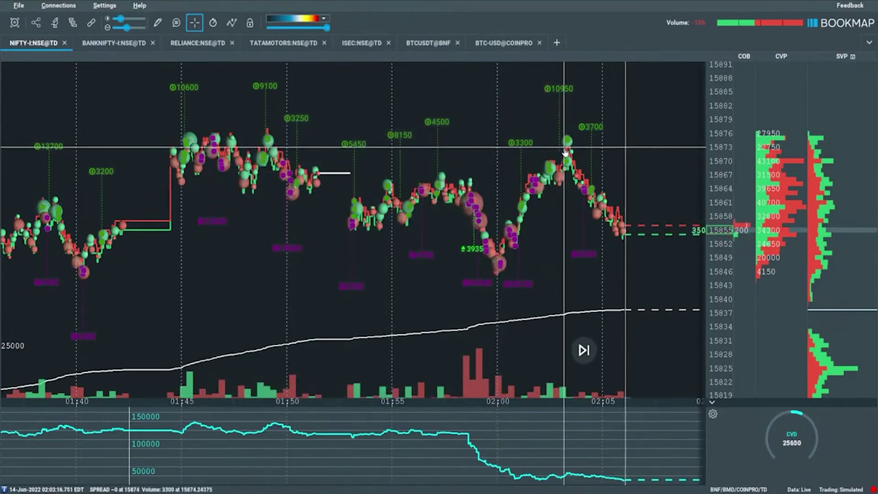
scroll(554, 162, "up", 6)
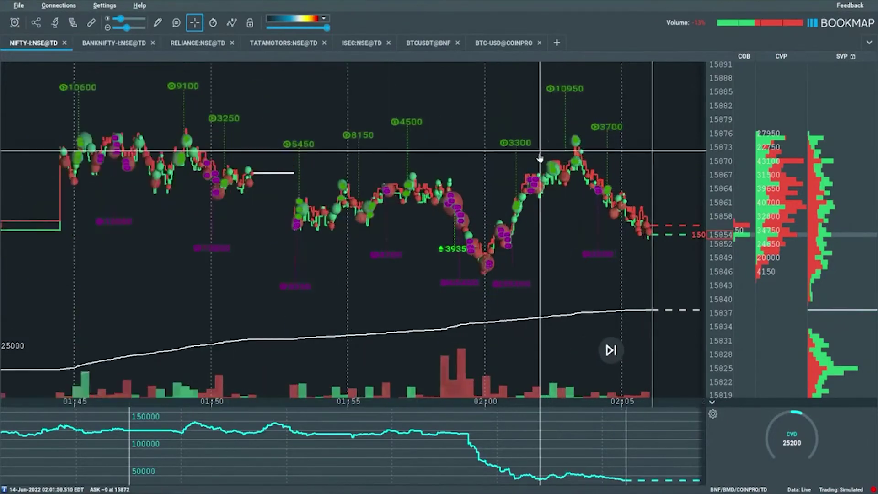
scroll(495, 216, "up", 10)
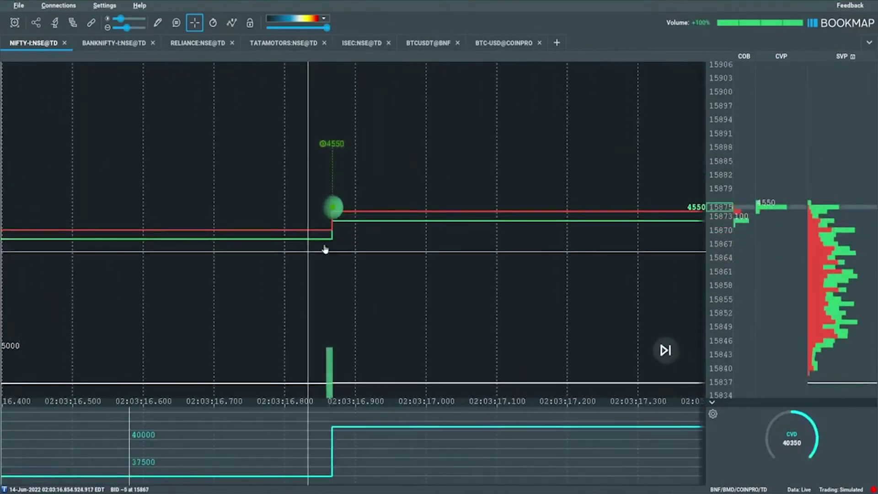
scroll(361, 219, "down", 10)
scroll(359, 216, "down", 10)
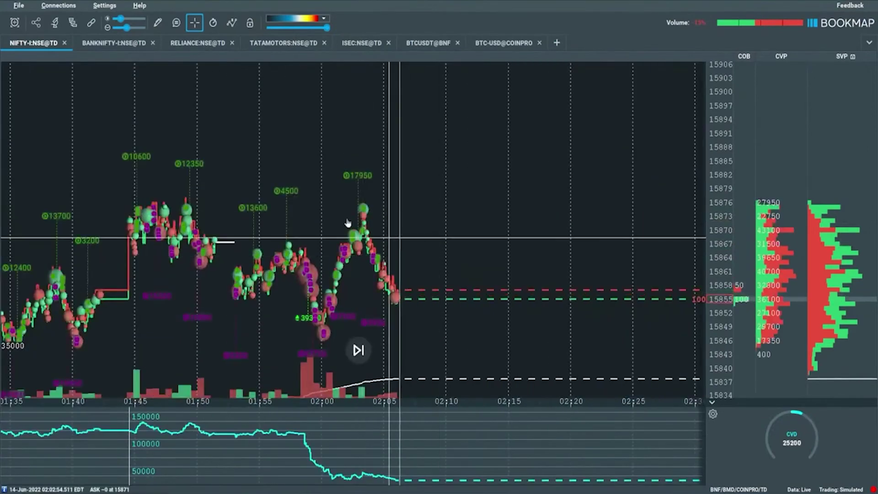
left_click_drag(348, 223, 470, 163)
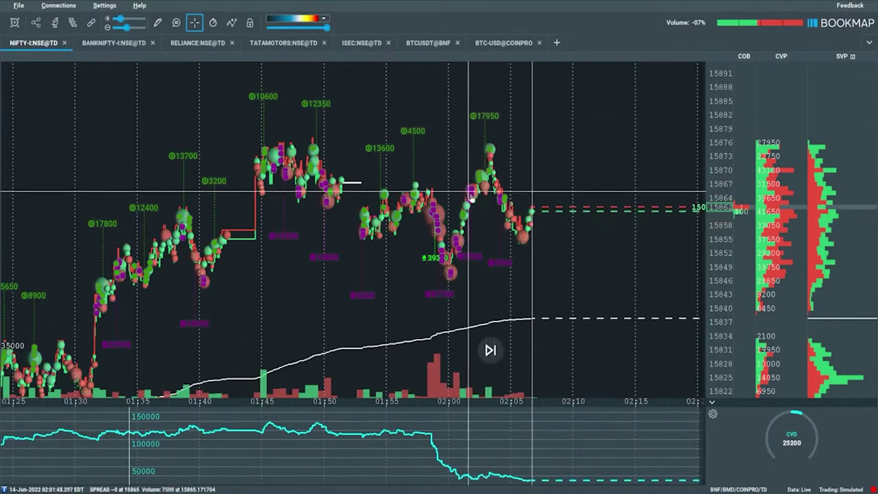
- Examine the aggressive-seller sweeps and absorption marks in the sell-off around 01:59, in close detail and against the wider NIFTY-I session
scroll(458, 193, "up", 3)
scroll(436, 225, "up", 2)
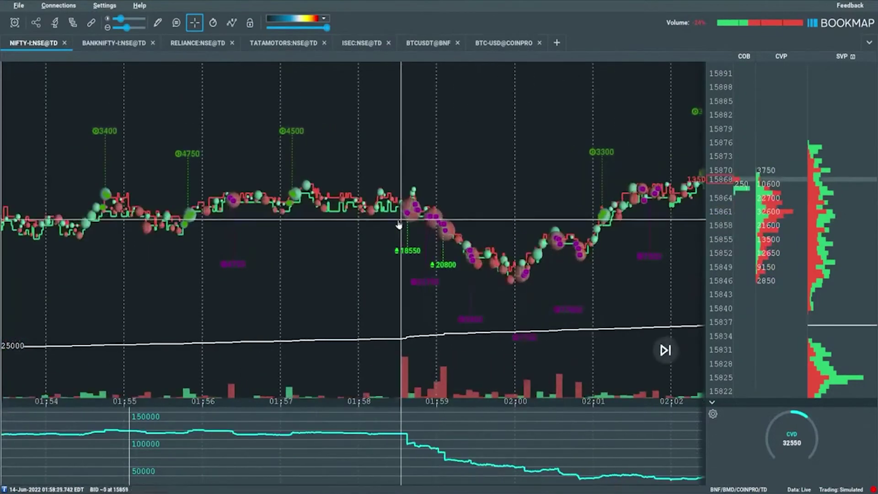
scroll(436, 229, "up", 4)
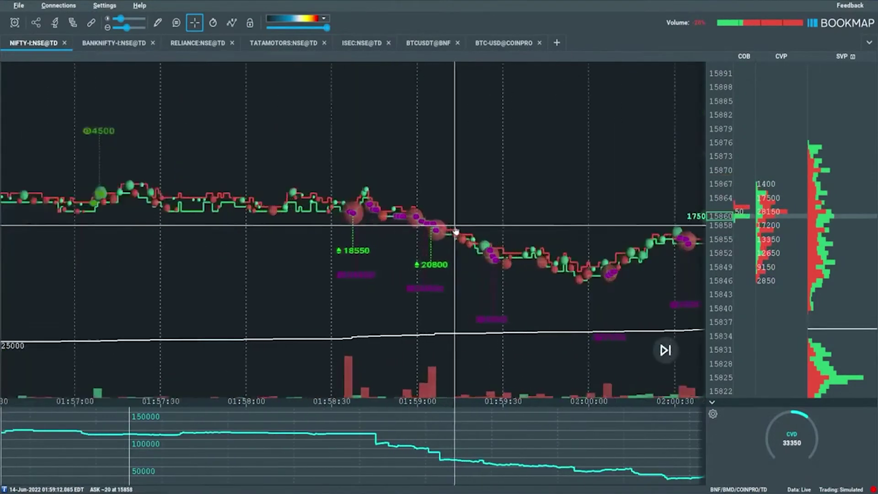
scroll(717, 229, "up", 2)
scroll(716, 229, "up", 3)
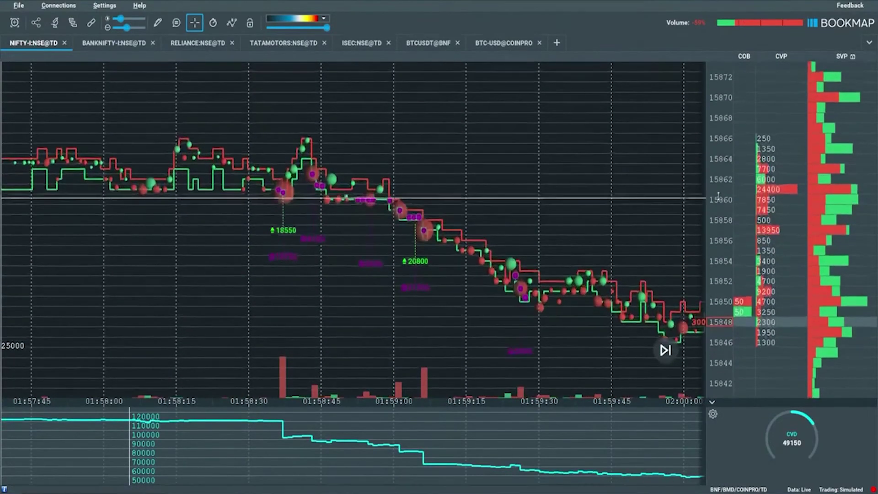
scroll(404, 221, "up", 3)
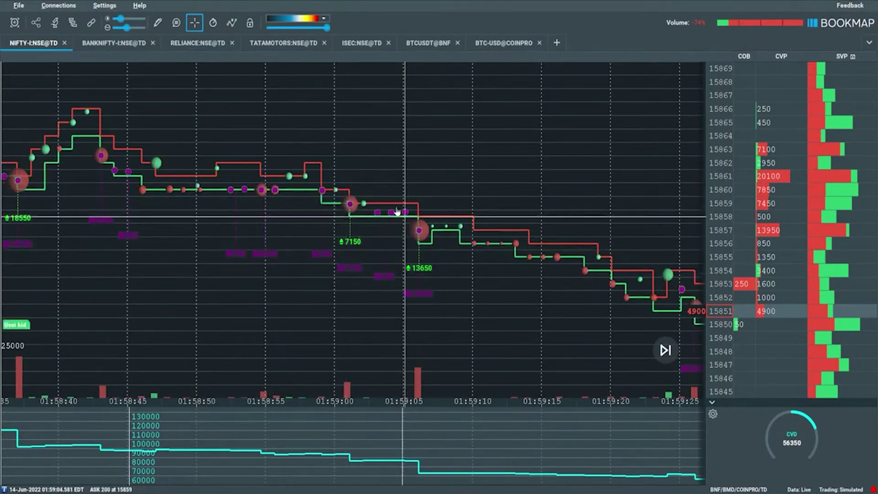
scroll(403, 214, "down", 5)
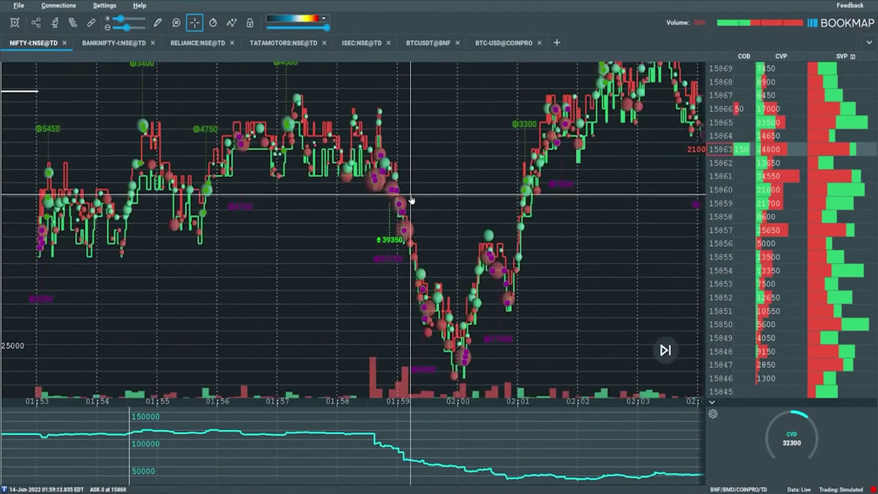
scroll(405, 210, "down", 5)
scroll(726, 108, "down", 4)
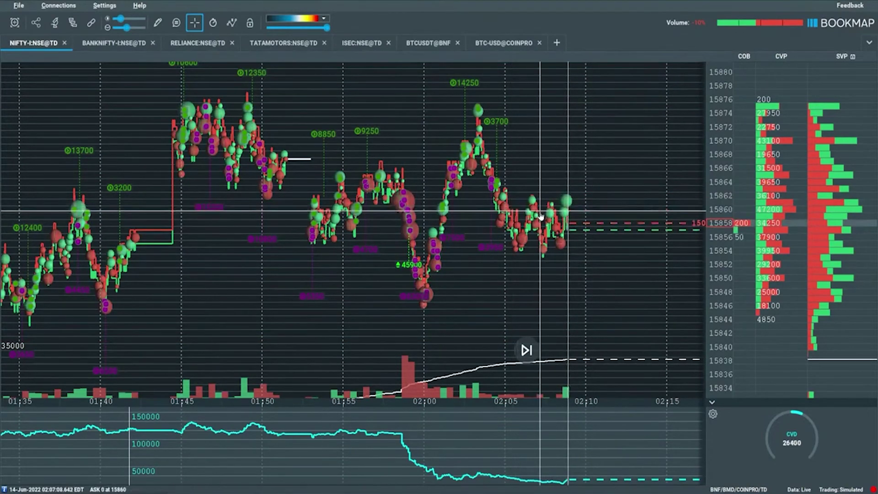
scroll(541, 219, "down", 4)
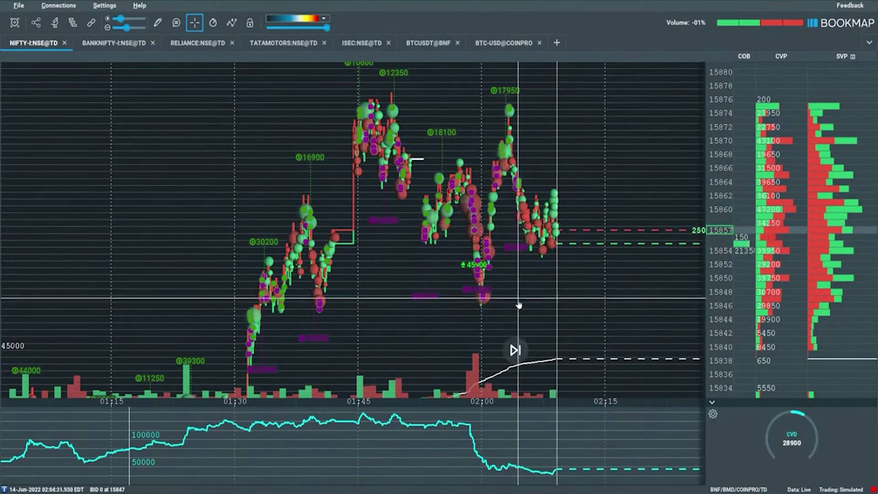
scroll(531, 243, "up", 3)
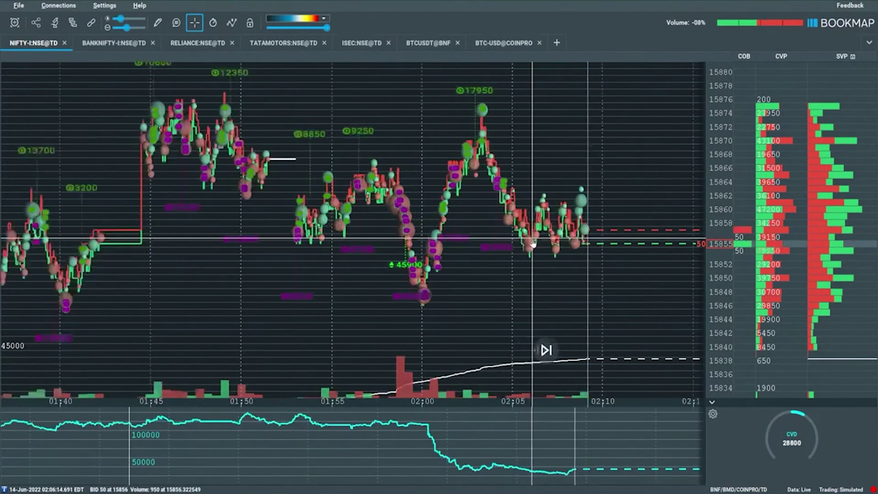
scroll(533, 245, "up", 1)
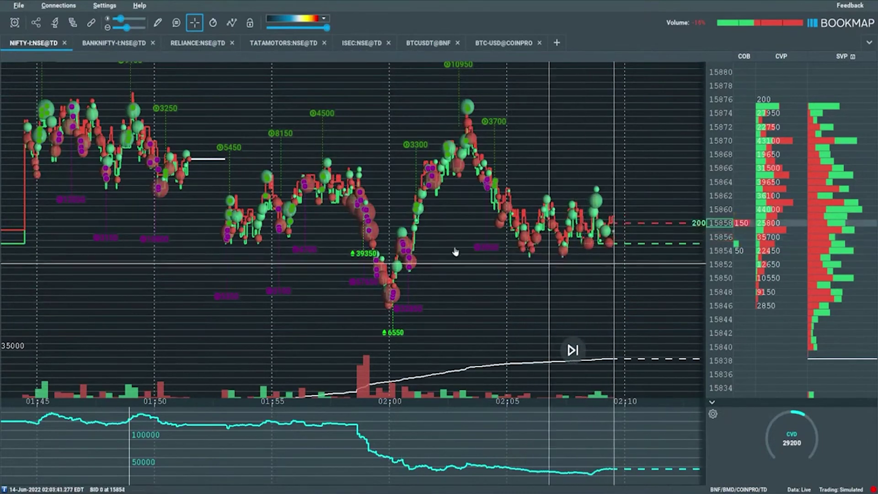
- Reopen the NIFTY-I add-on configuration and review the Sweeps indicator's sound alert and visual settings
left_click(73, 22)
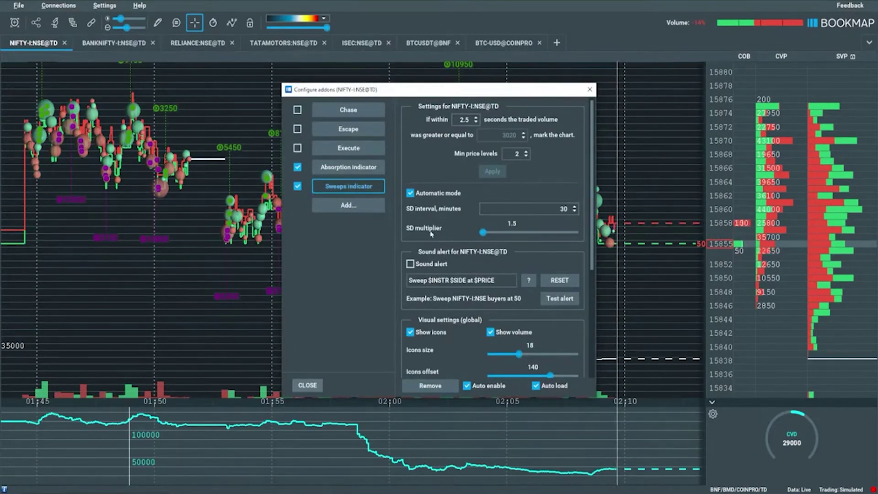
scroll(501, 189, "down", 1)
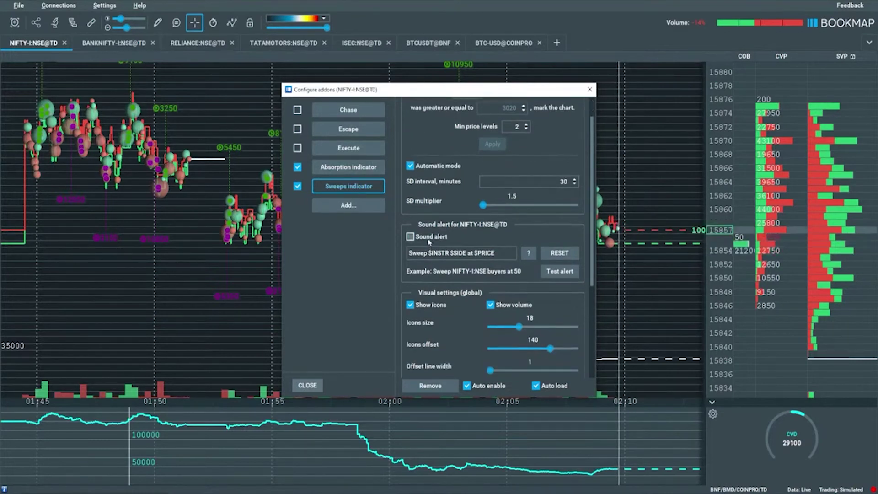
scroll(450, 214, "down", 3)
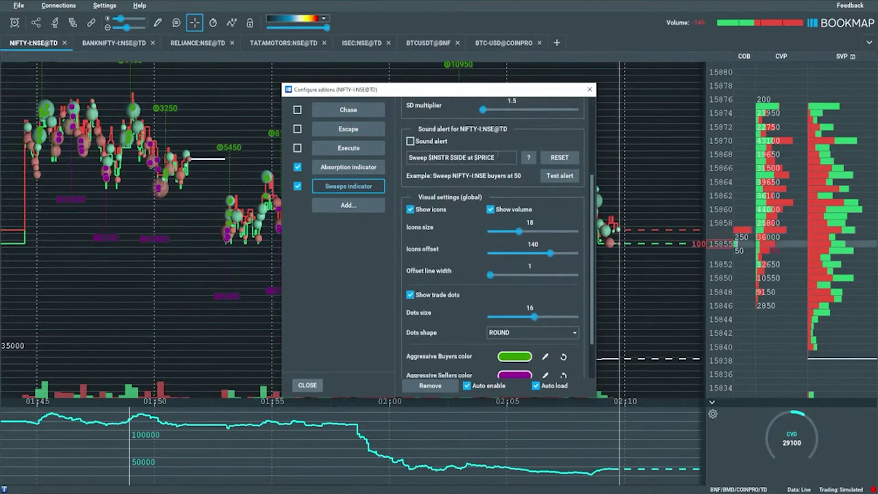
left_click_drag(491, 93, 480, 39)
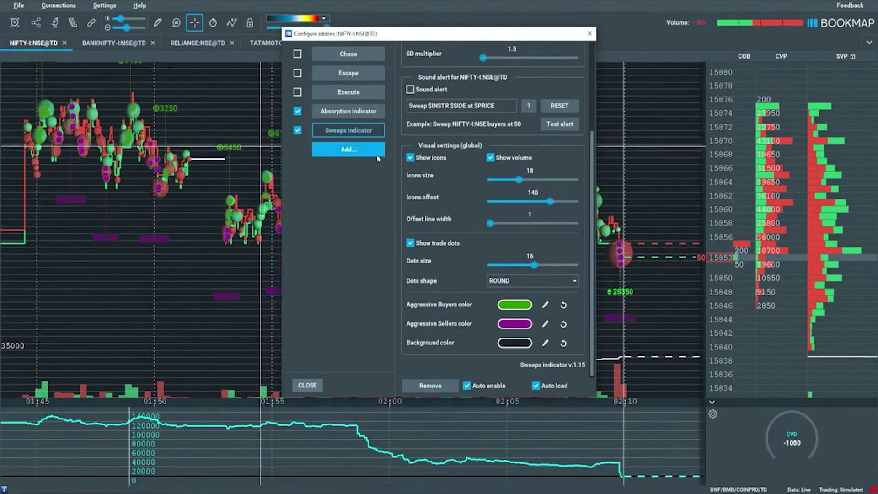
- Turn the Sweeps indicator's volume labels off and back on, keeping the icons shown and the offset line width at 1
left_click(410, 158)
left_click(491, 158)
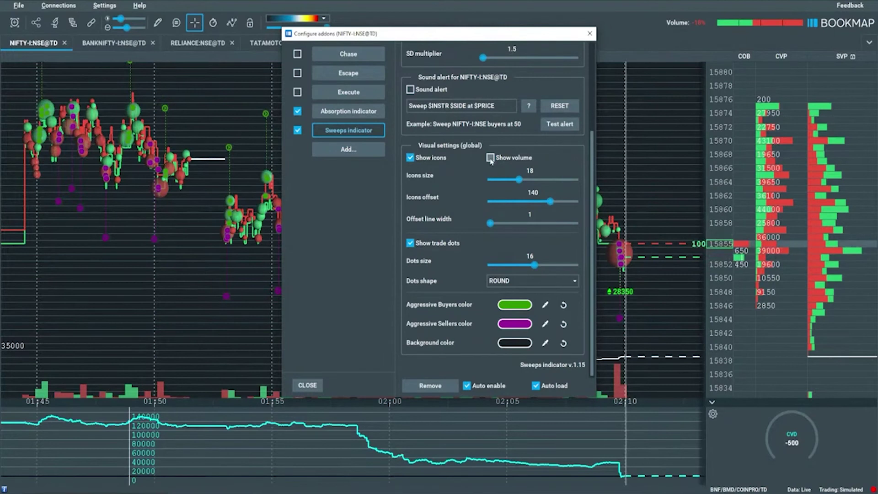
left_click(491, 158)
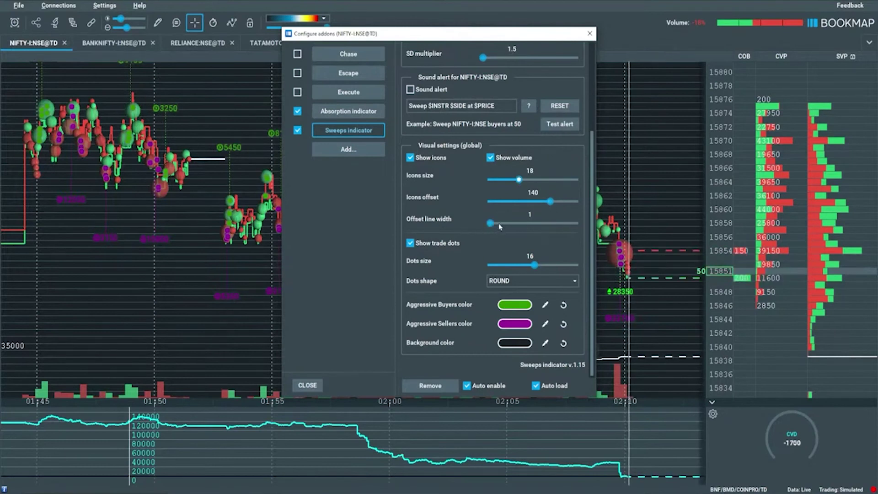
mouse_move(490, 224)
left_mouse_down()
mouse_move(534, 234)
mouse_move(489, 233)
left_mouse_up()
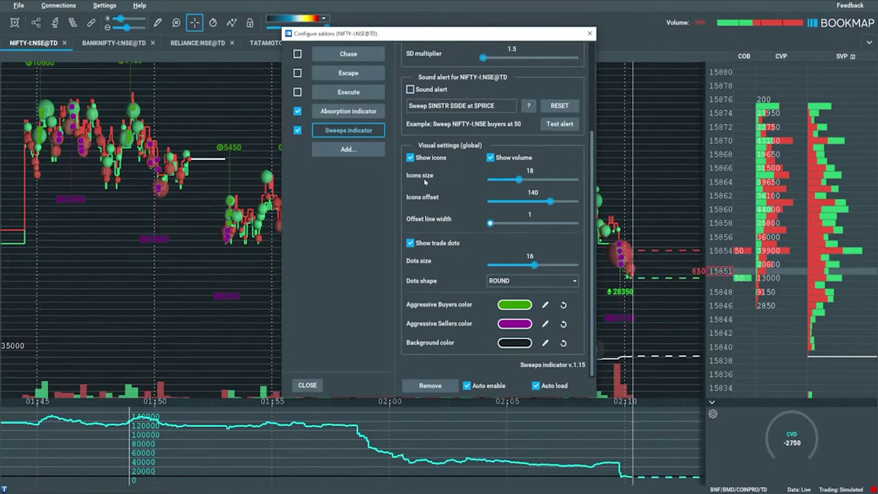
- Compare sweep icon sizes 20 and 22 with the configuration window moved off the chart, and set the icons size to 15
left_click_drag(470, 38, 736, 88)
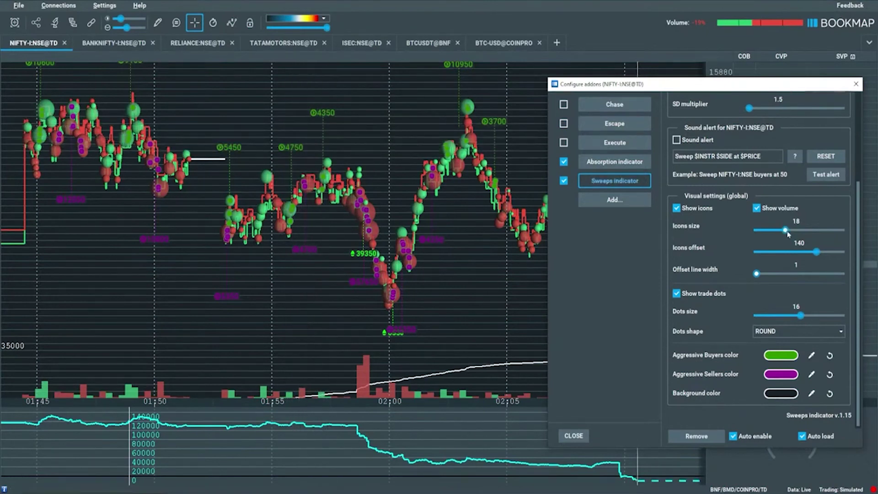
mouse_move(787, 232)
left_mouse_down()
mouse_move(803, 237)
mouse_move(792, 237)
left_mouse_up()
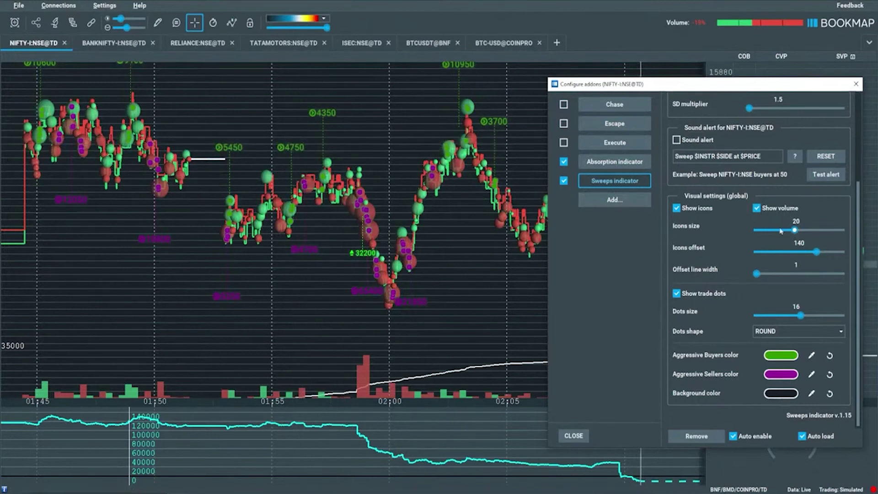
left_click_drag(797, 231, 806, 231)
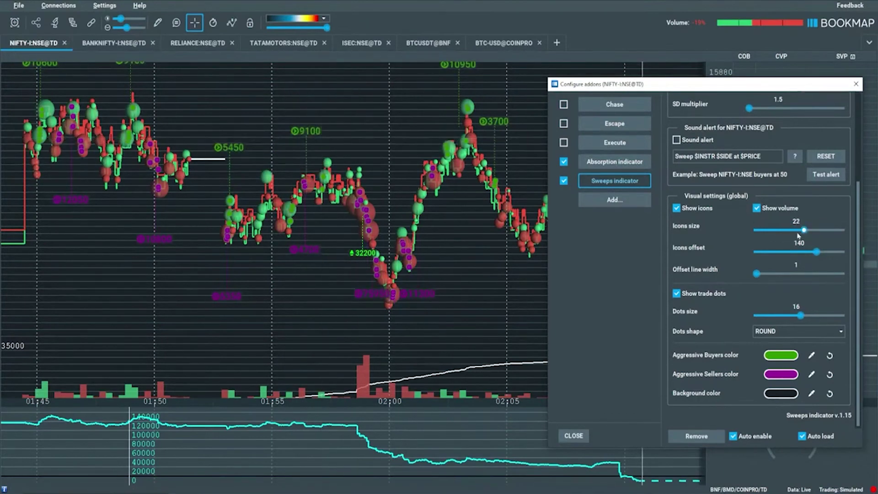
left_click_drag(803, 231, 795, 231)
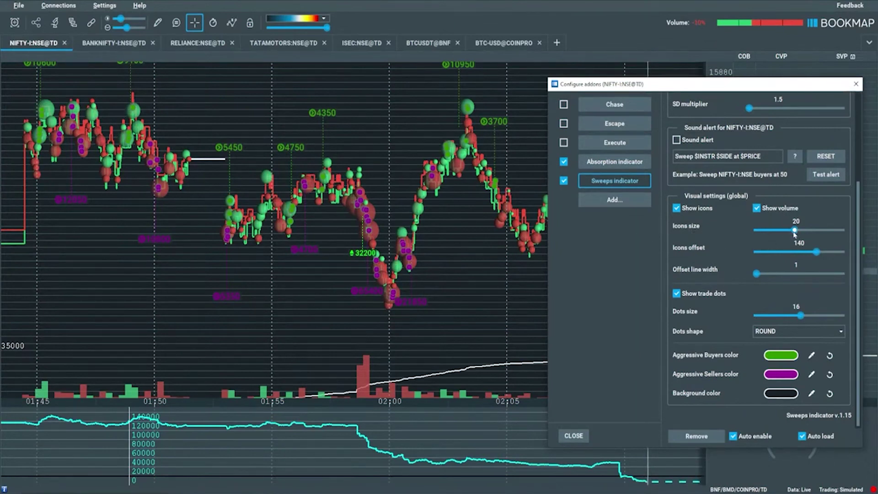
left_click_drag(800, 233, 806, 233)
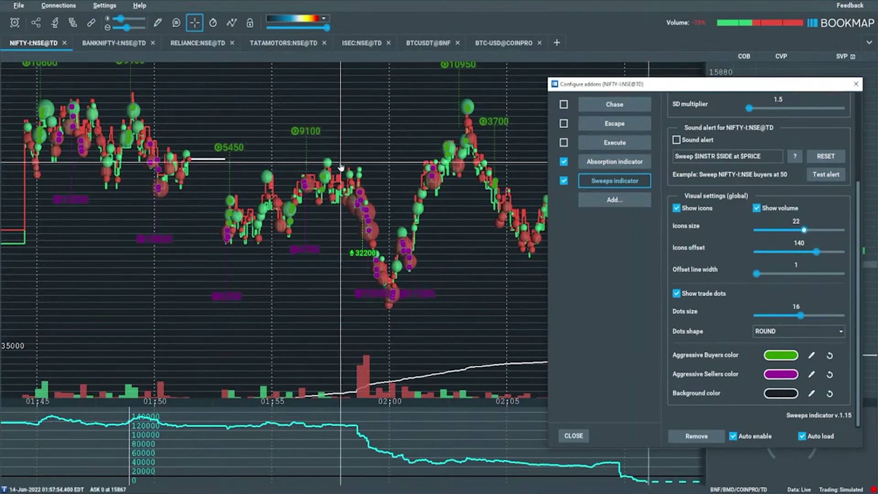
scroll(314, 181, "up", 3)
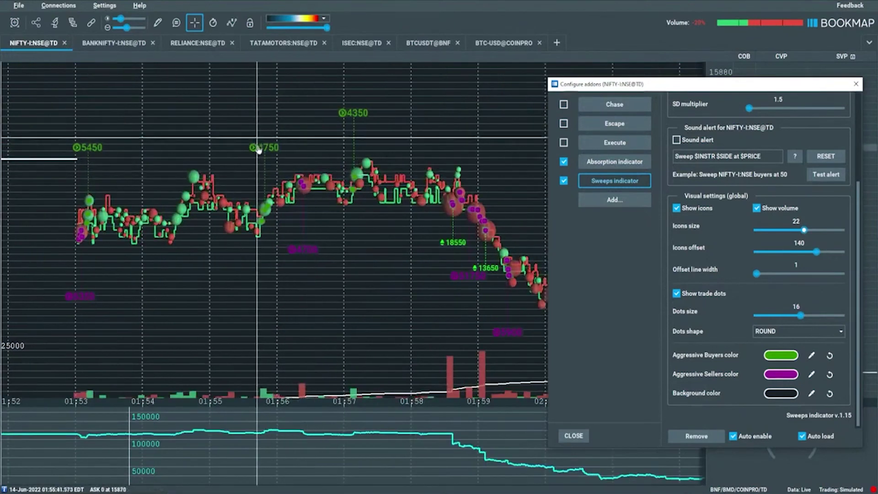
scroll(329, 185, "down", 2)
scroll(328, 185, "down", 3)
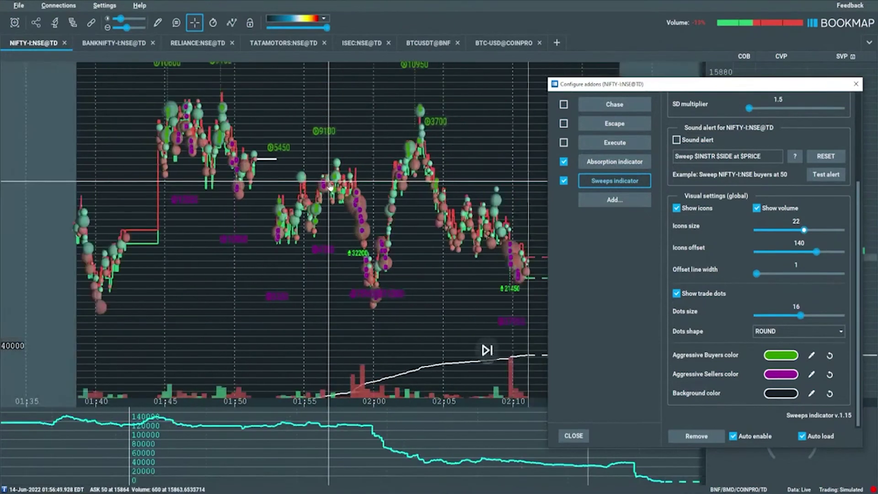
left_click_drag(804, 231, 772, 237)
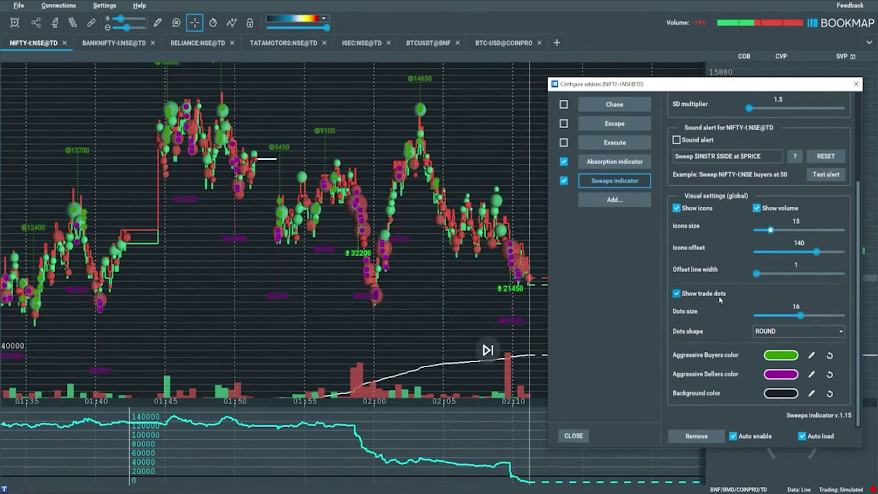
- Turn the sweep trade dots off and back on, keep their shape ROUND, and close the add-on configuration
left_click(676, 294)
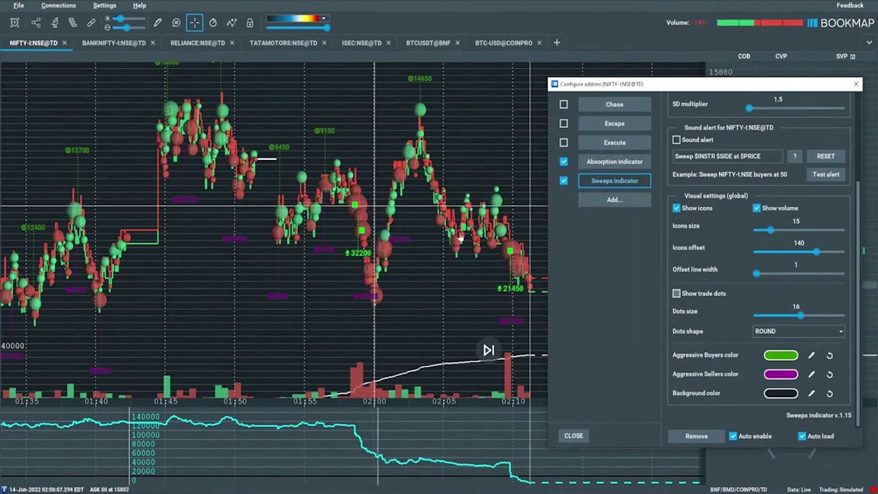
left_click(676, 294)
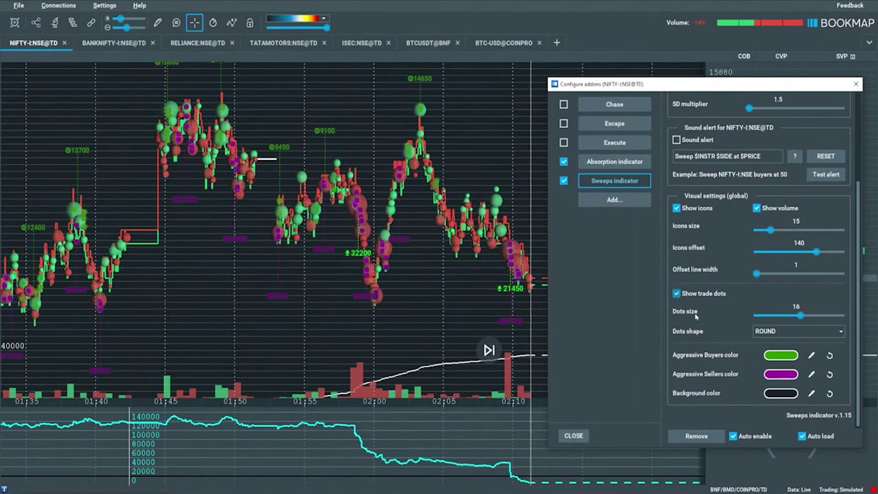
left_click(798, 331)
left_click(796, 349)
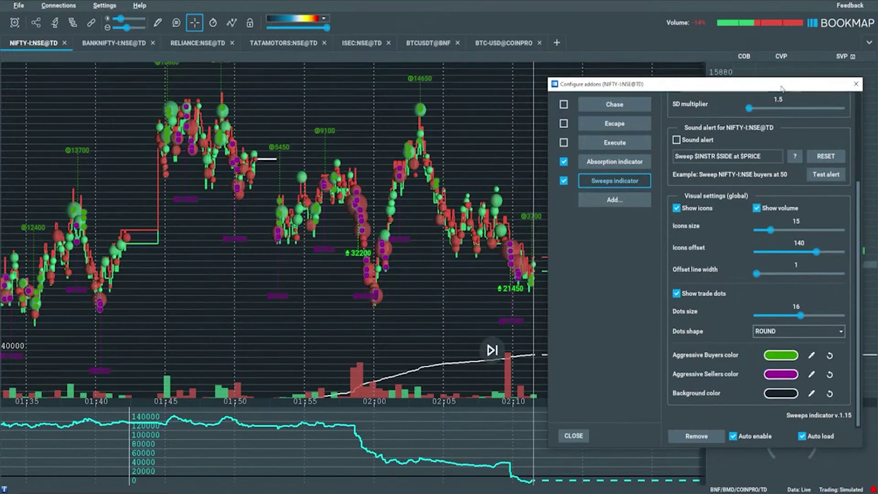
left_click_drag(786, 86, 740, 73)
left_click(811, 70)
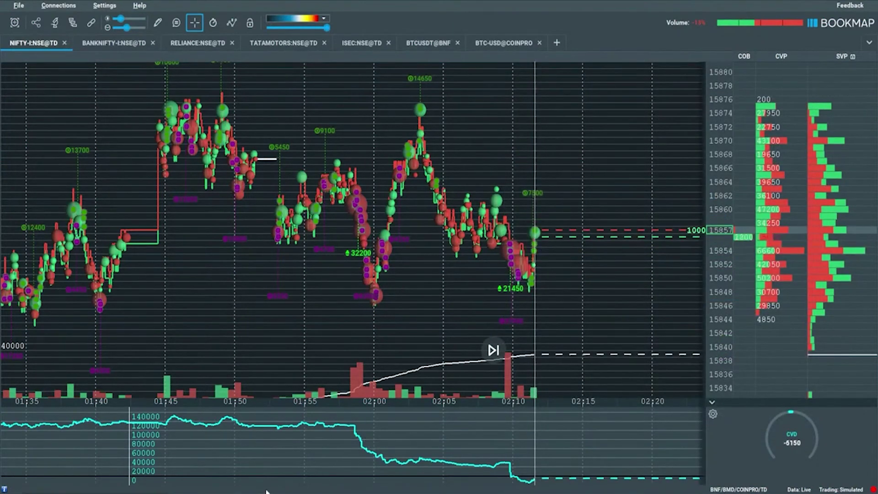
- Switch to the browser and examine the pricing packages and their advanced add-ons on TrueData's Bookmap site
left_click(215, 462)
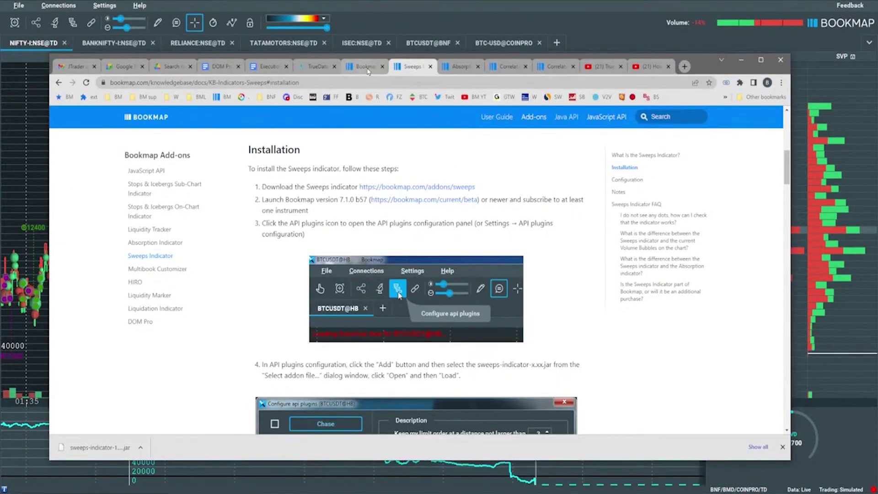
left_click(309, 69)
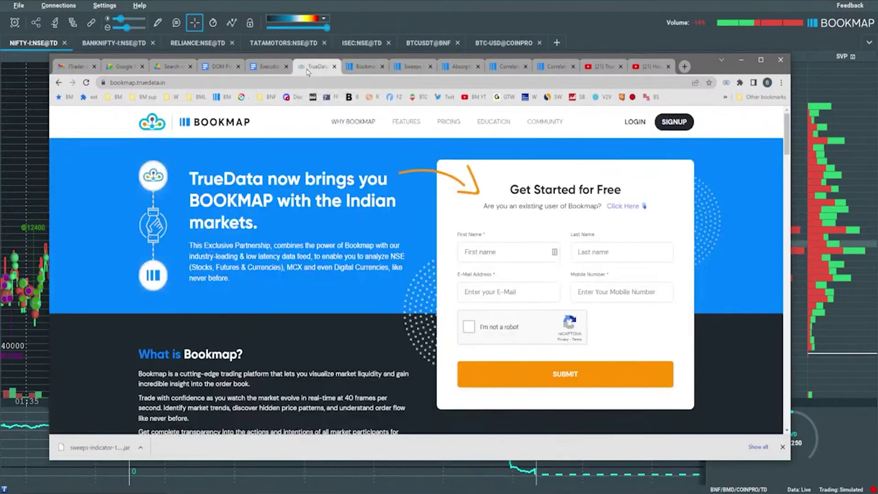
scroll(429, 225, "down", 15)
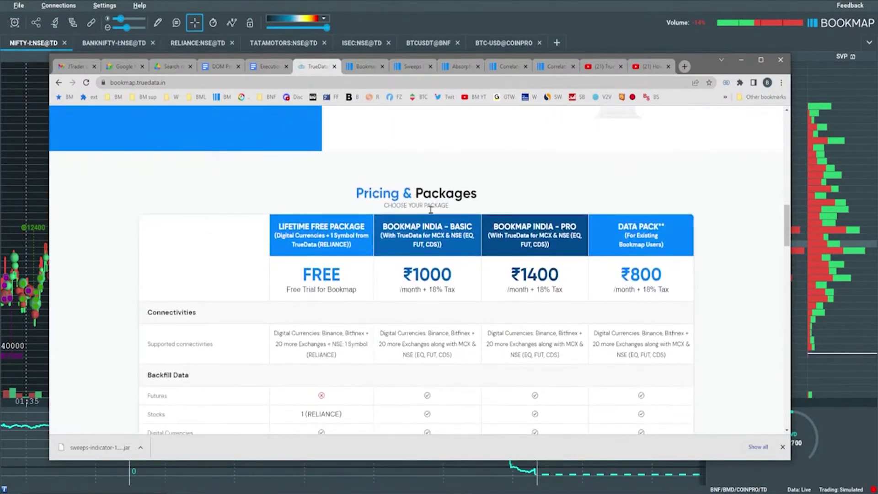
scroll(508, 235, "down", 2)
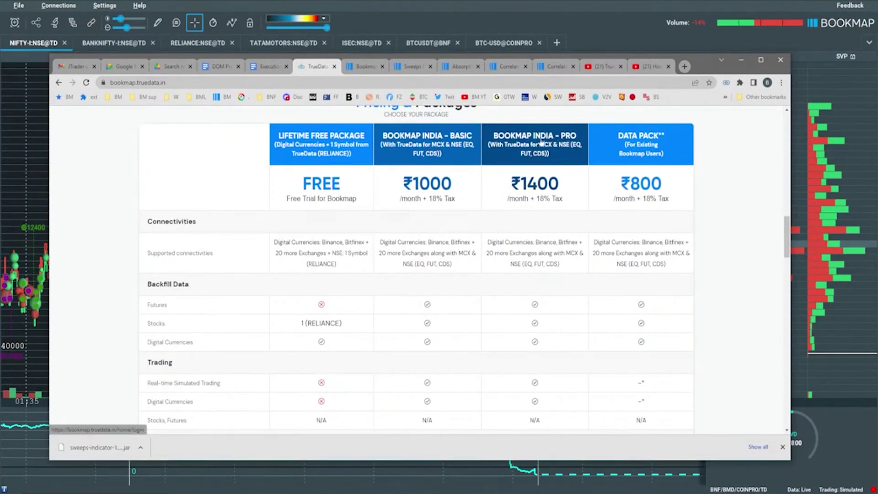
scroll(541, 143, "down", 5)
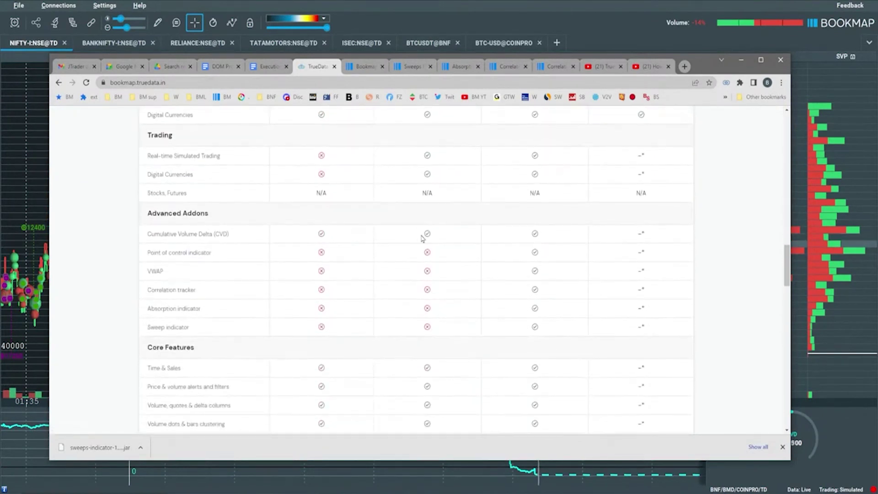